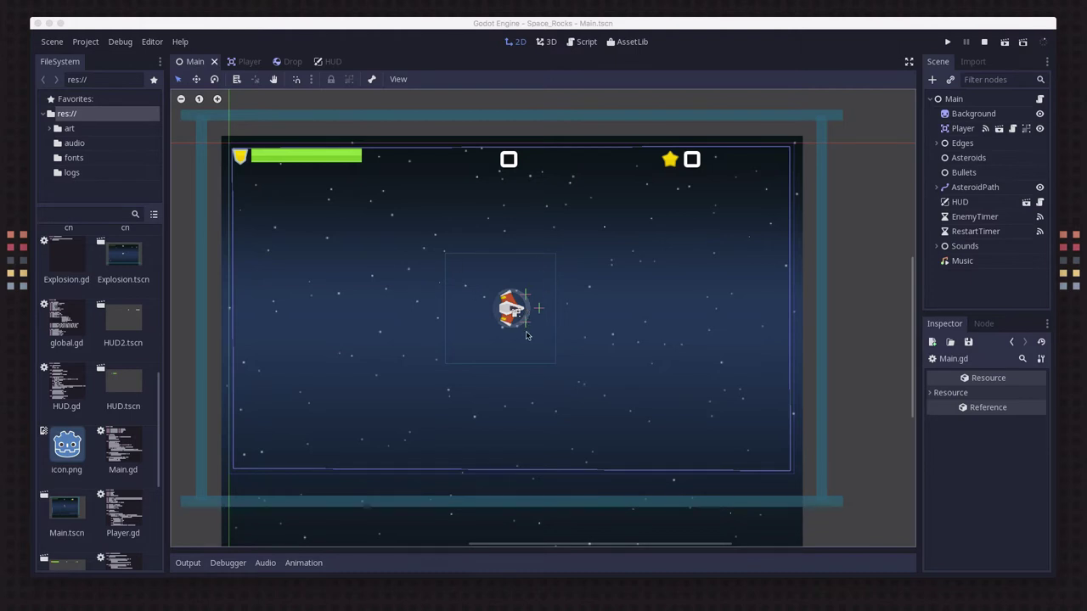
- Open the Player scene and inspect the Player, Muzzle, MuzzleLeft and MuzzleRight nodes
click(246, 63)
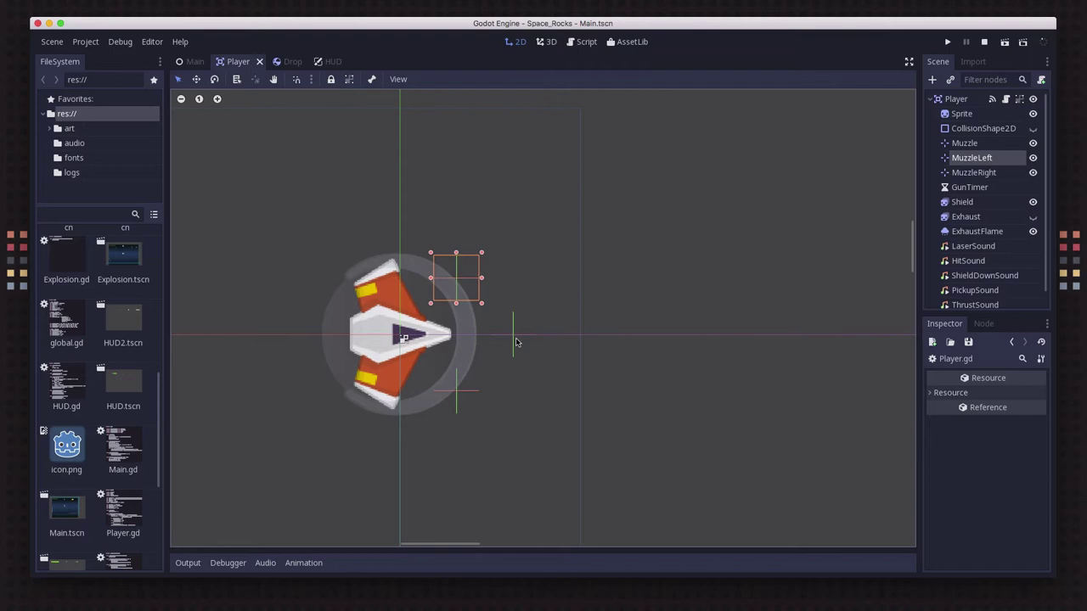
click(515, 342)
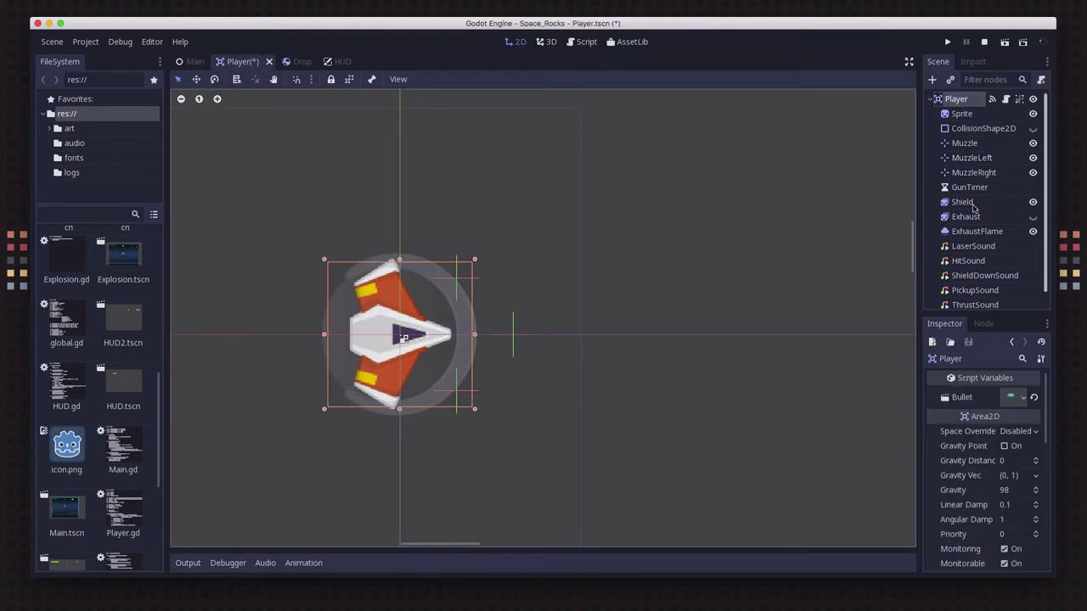
click(970, 144)
click(975, 157)
click(975, 173)
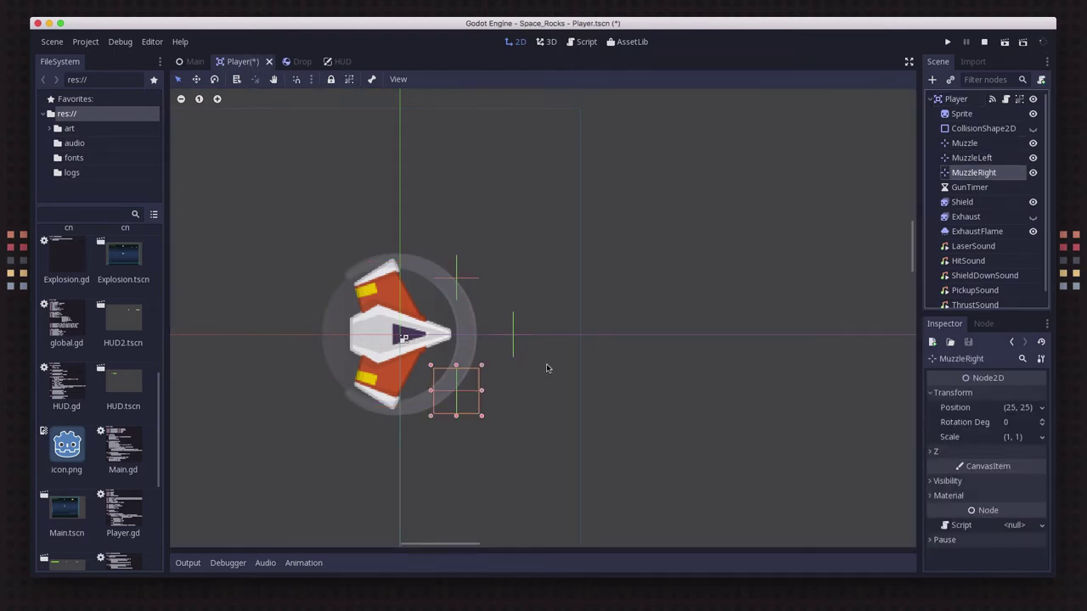
- Save the Player scene and test-run the game, firing lasers in pairs
key(super+s)
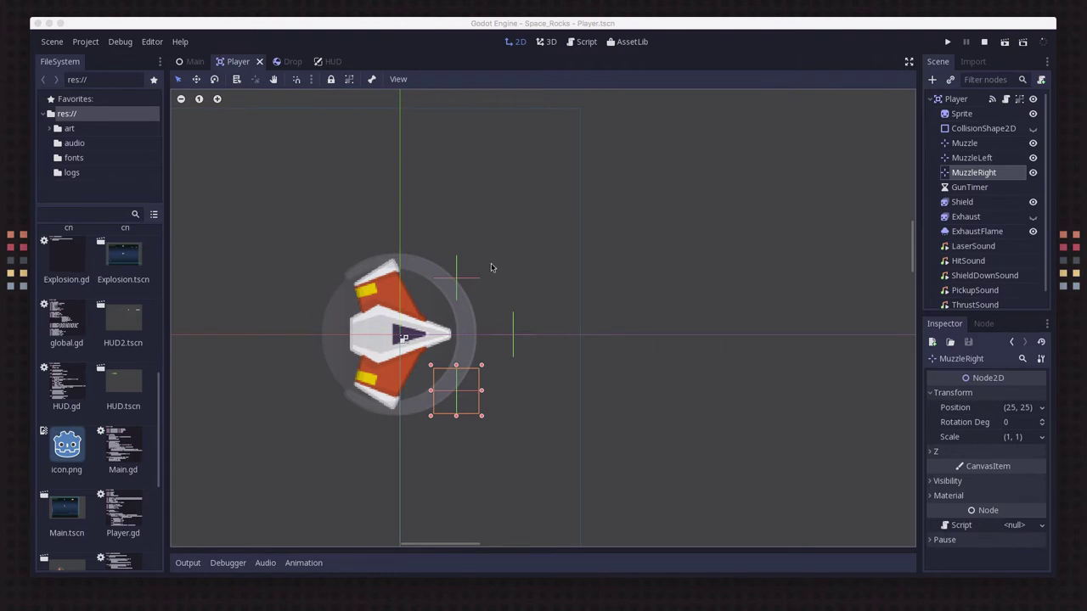
click(947, 42)
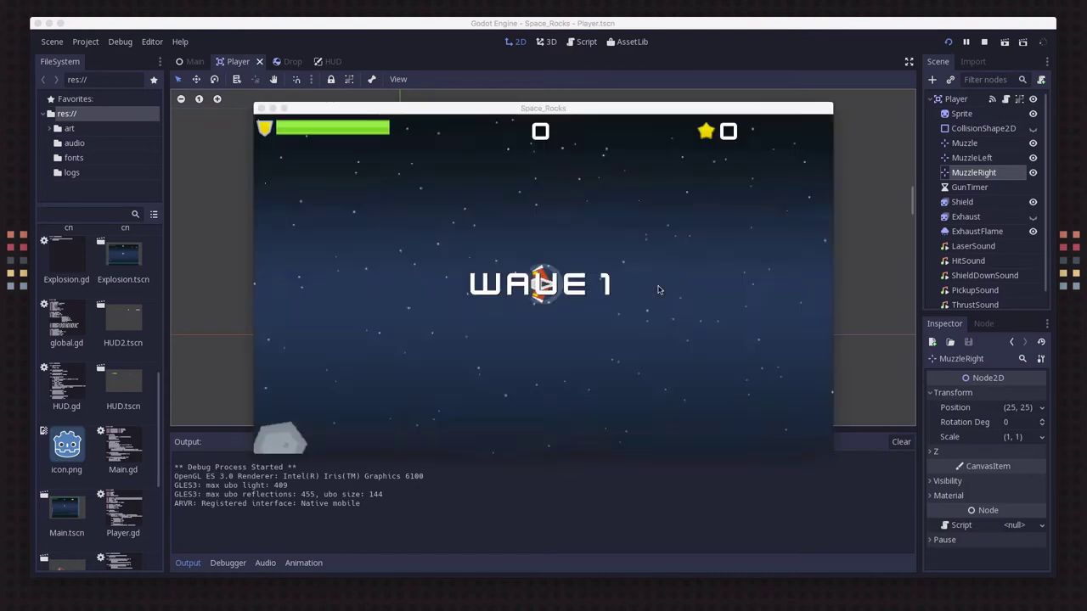
key(space)
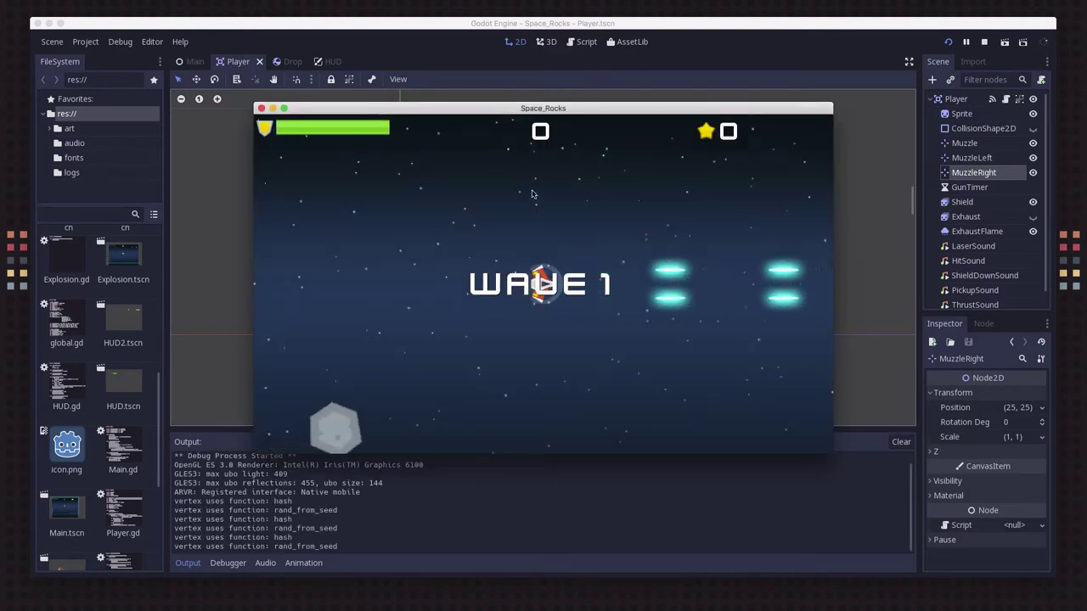
- Close the game, open Player.gd and review shoot2()'s GunTimer and left-muzzle shoot lines
click(260, 108)
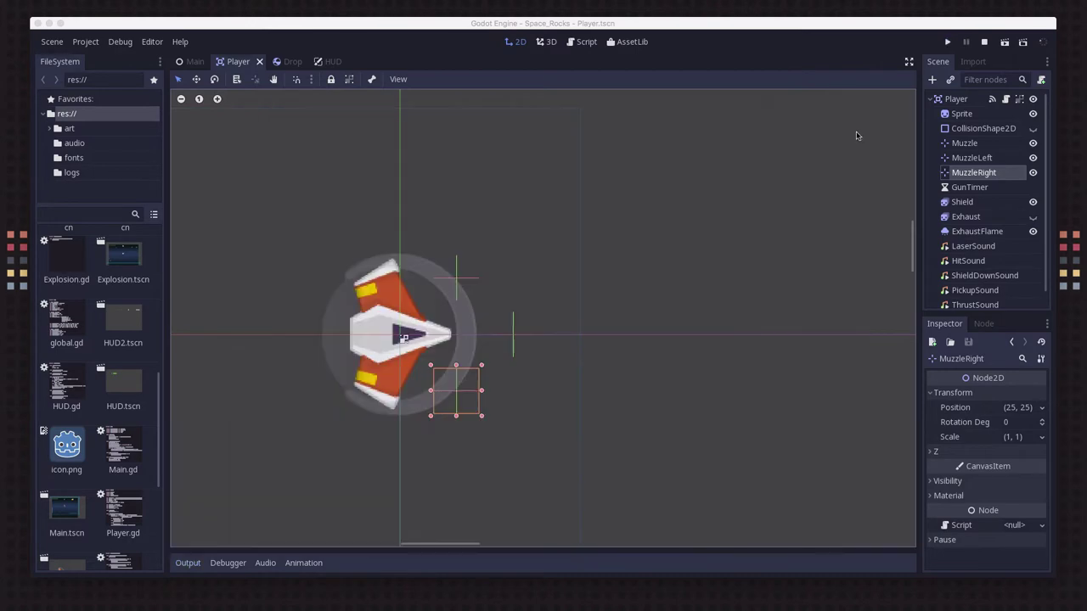
click(1005, 99)
scroll(487, 266, up, 6)
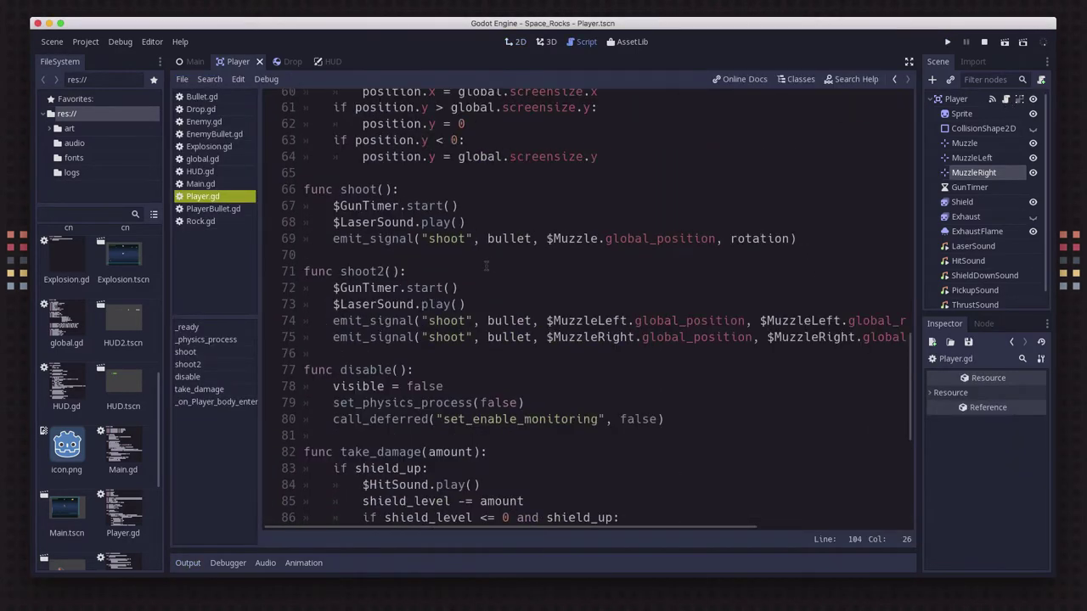
click(368, 287)
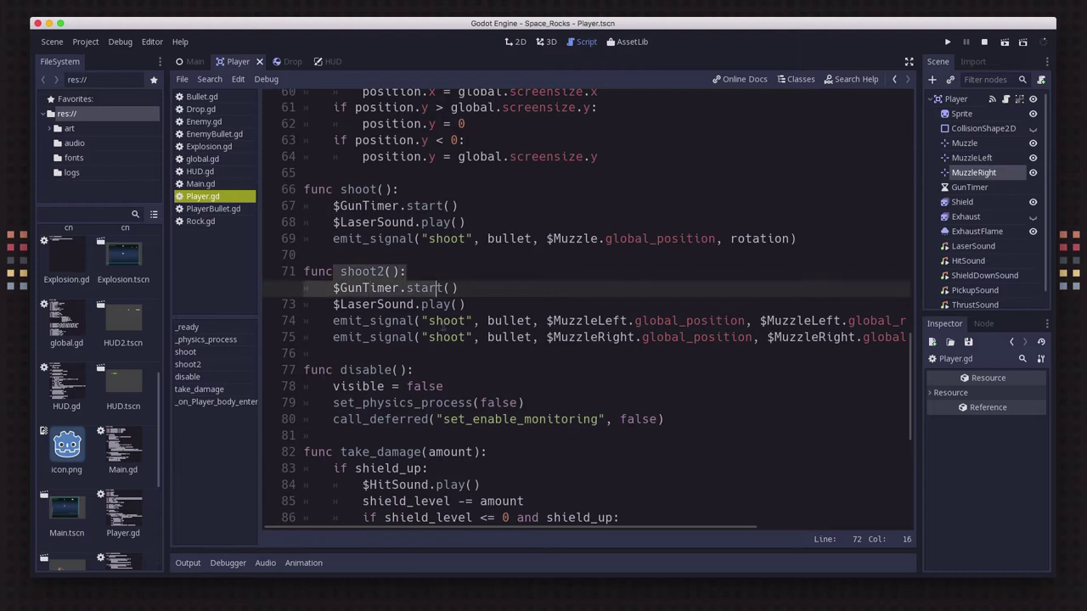
click(434, 321)
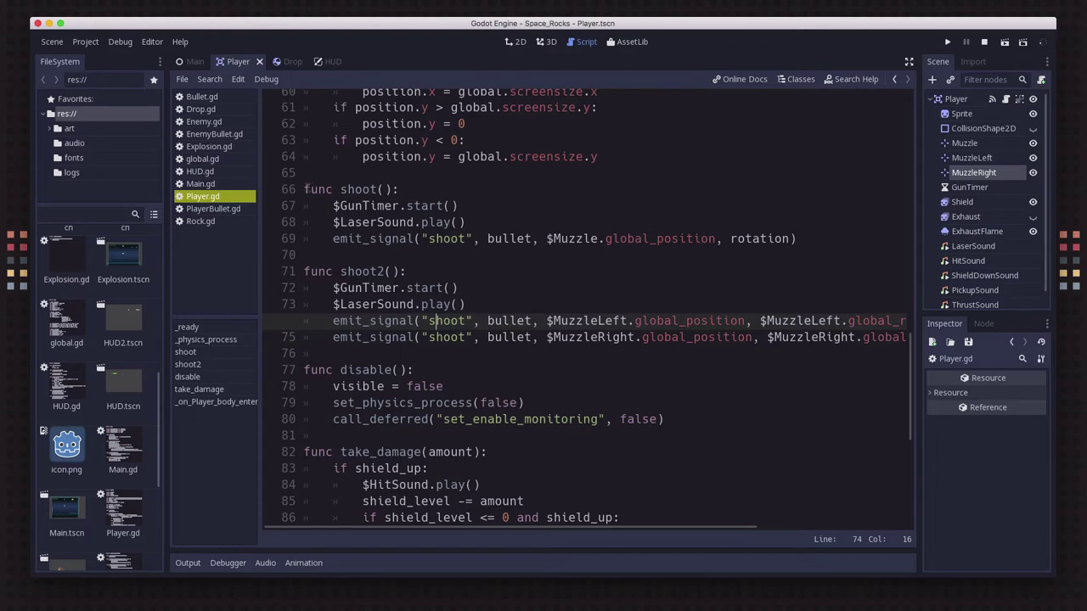
- Review the shoot() function's parameters and the shoot2() function header
click(383, 189)
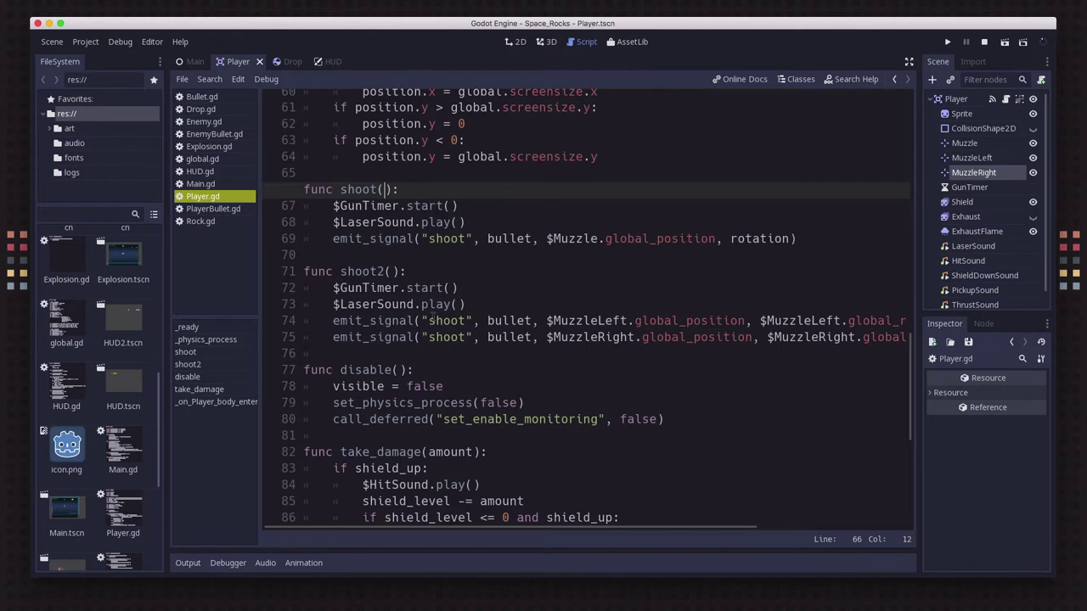
scroll(432, 317, down, 1)
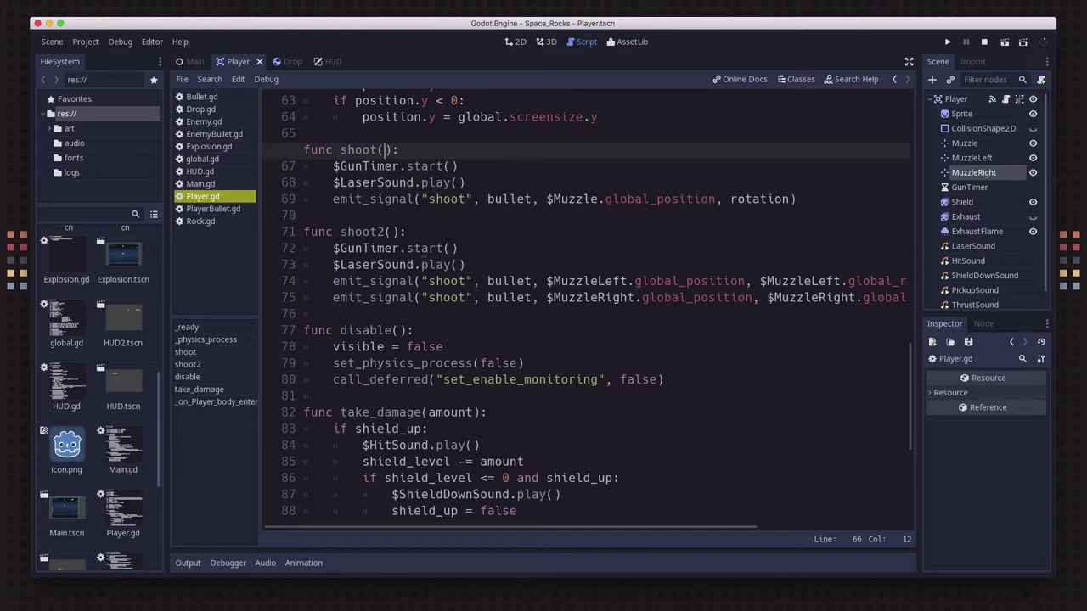
click(399, 232)
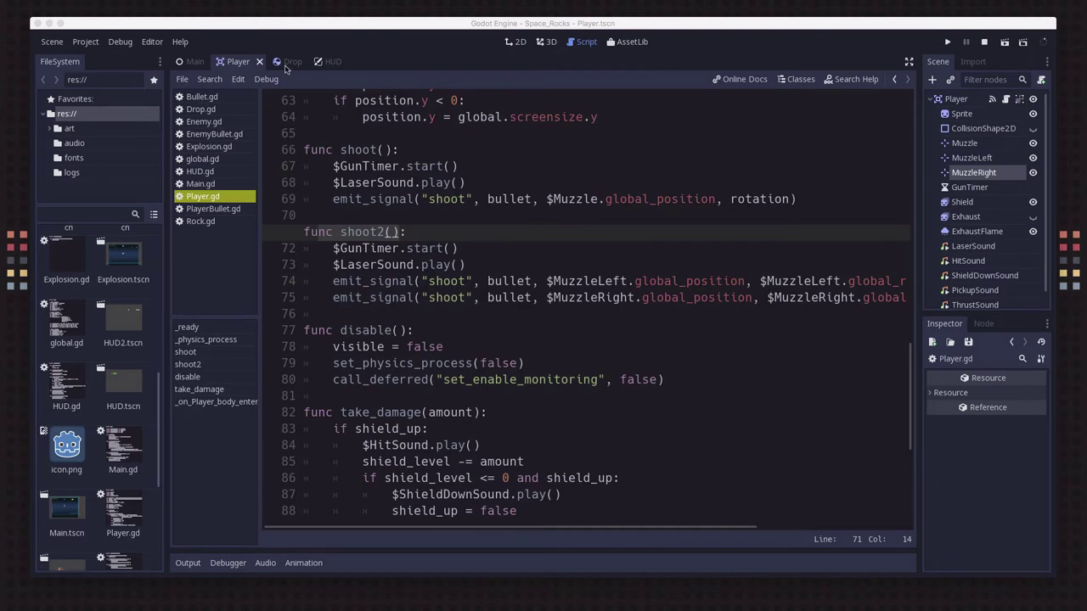
drag(286, 68, 296, 66)
drag(335, 126, 365, 216)
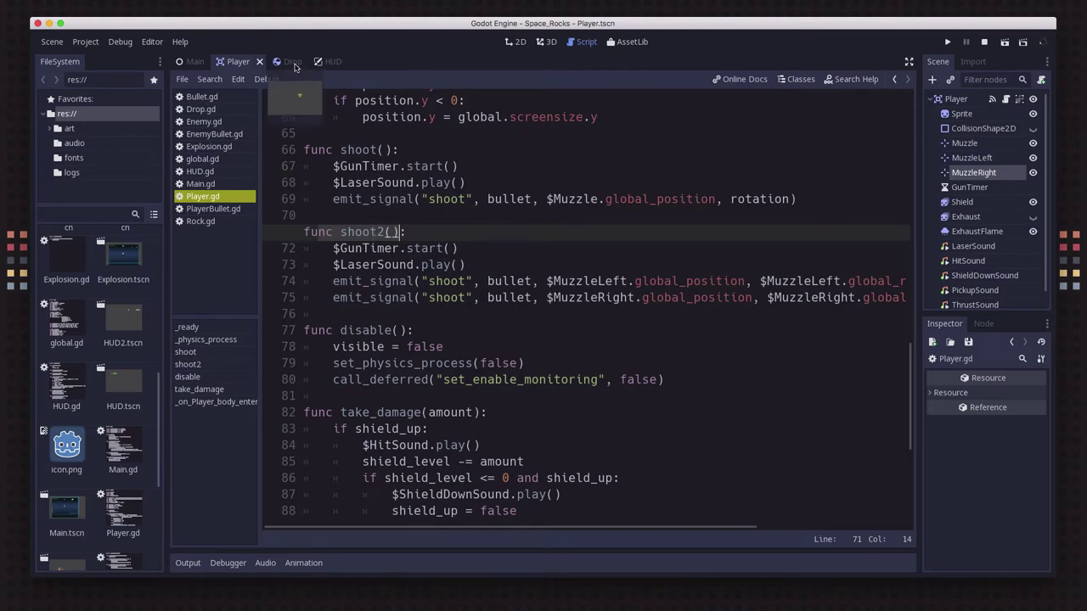
- Switch to the Drop scene, view its star sprite in 2D, and open Drop.gd
click(296, 65)
click(514, 41)
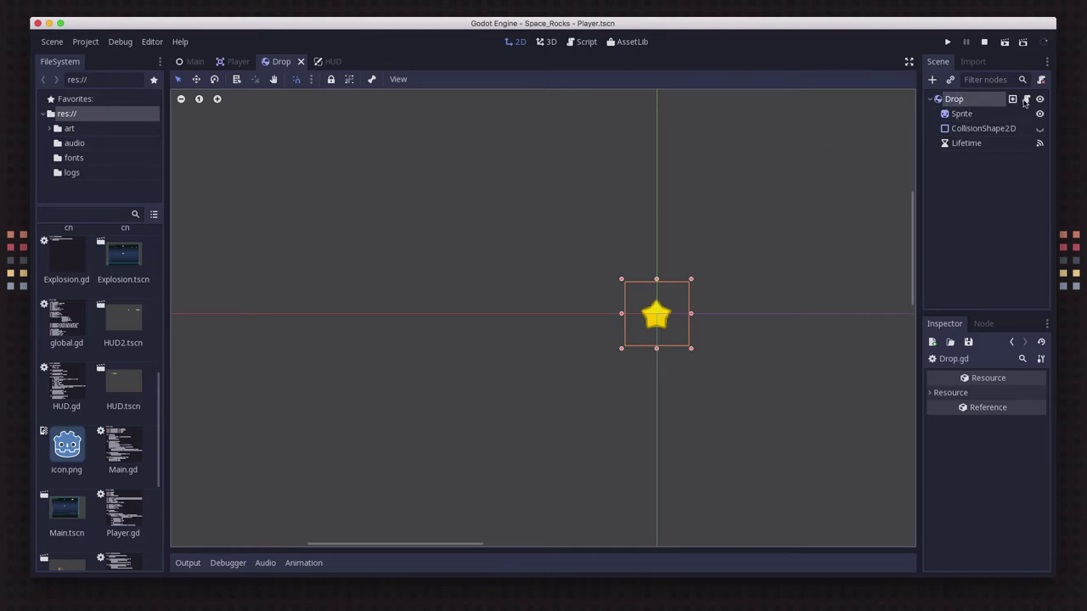
click(1025, 101)
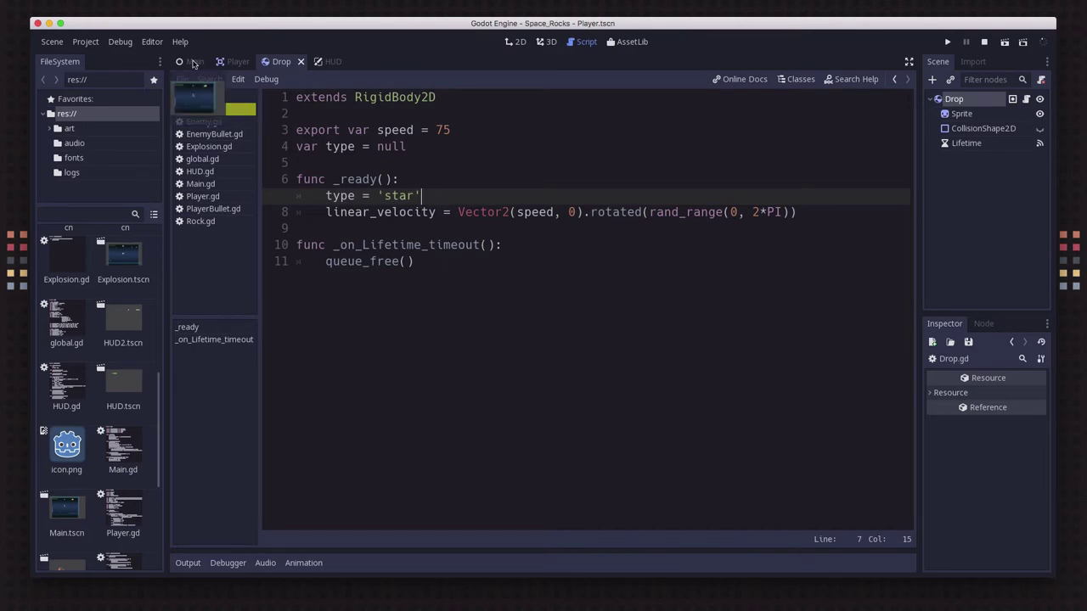
- Open global.gd and highlight the asteroid drop_chance = 0.05 line
click(204, 159)
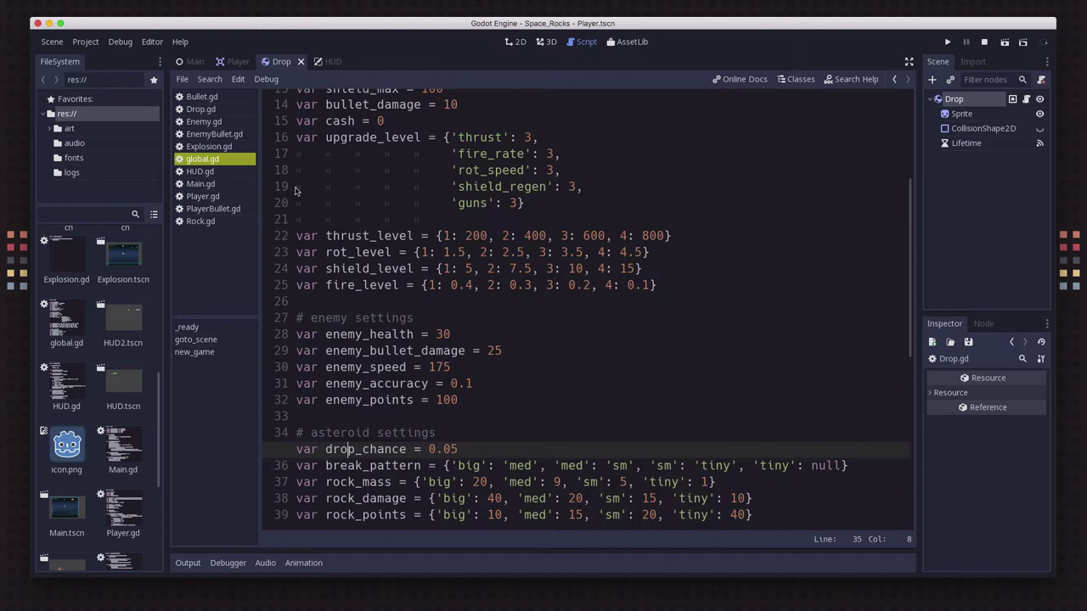
click(460, 449)
drag(460, 449, 277, 447)
click(276, 450)
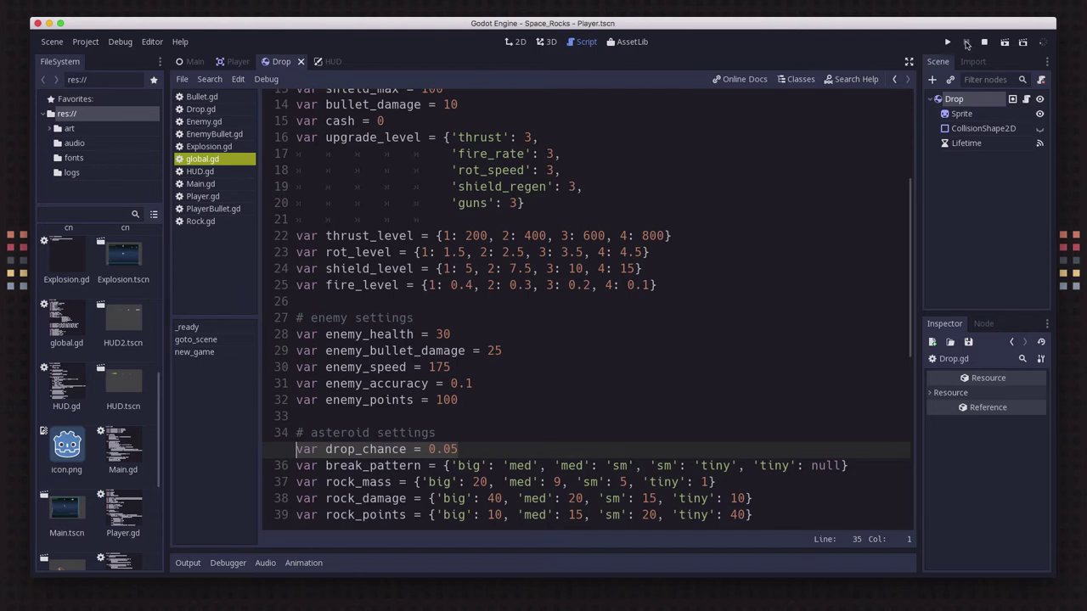
- Run Space Rocks and steer and fire to destroy an asteroid
click(947, 42)
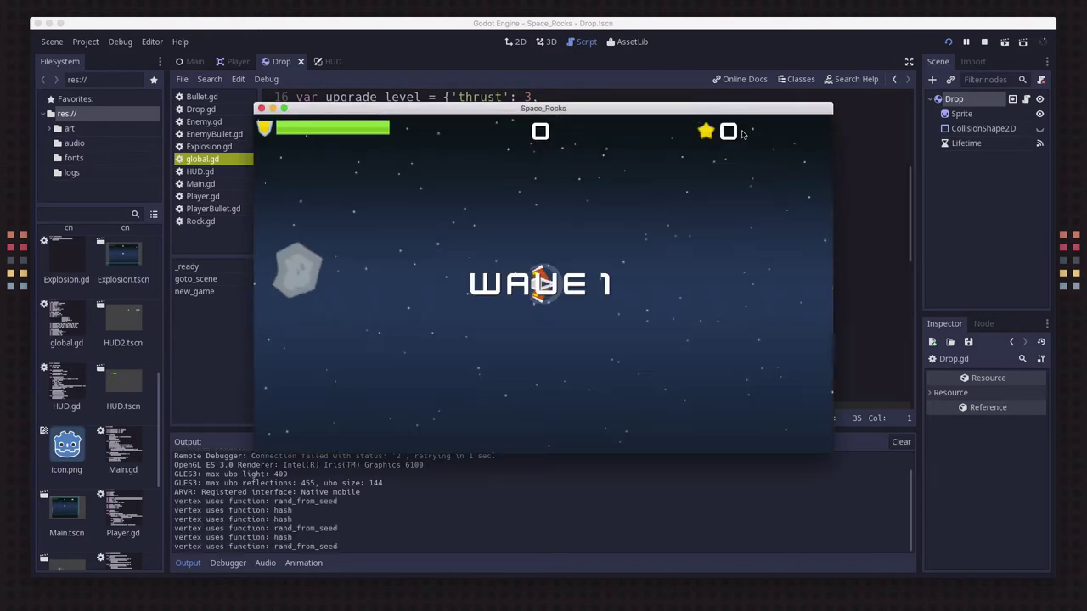
key(Down)
key(Left)
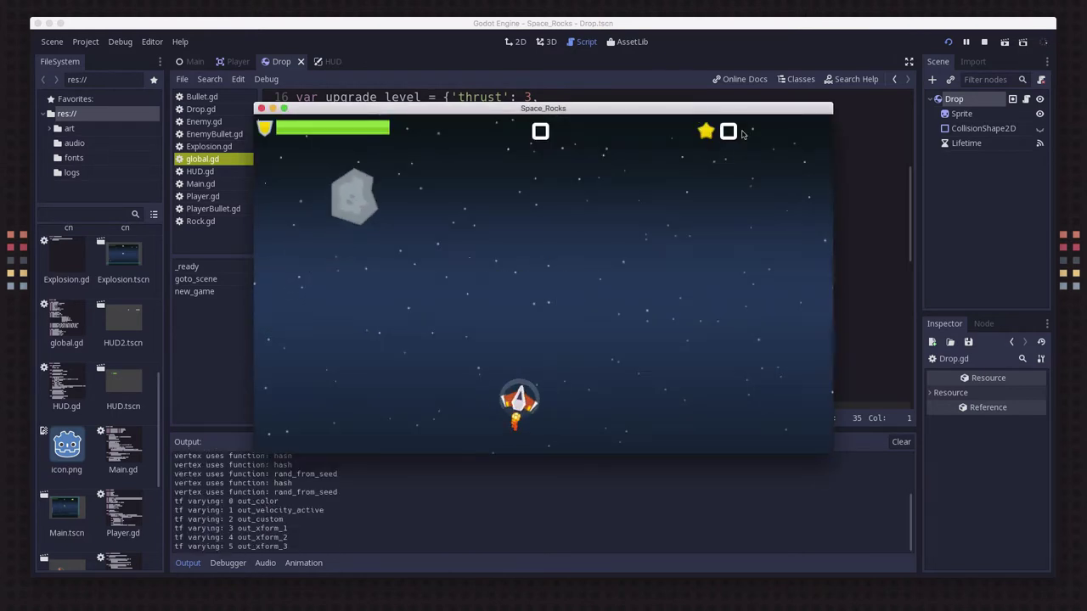
key(space)
key(space)
key(Left)
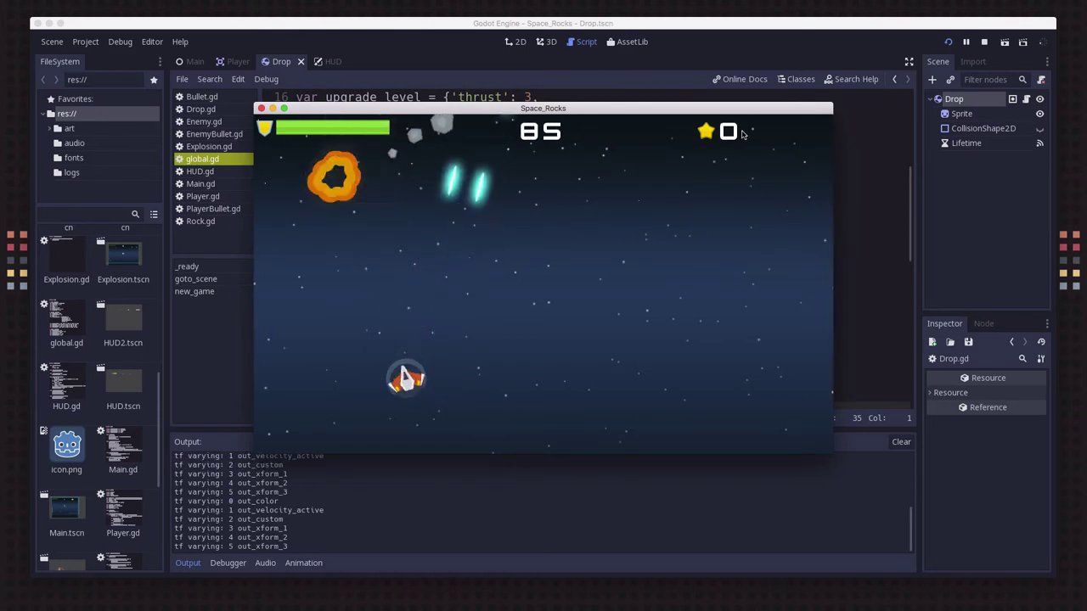
- Thrust toward and collect the star power-up, then close the game
key(Left)
key(Up)
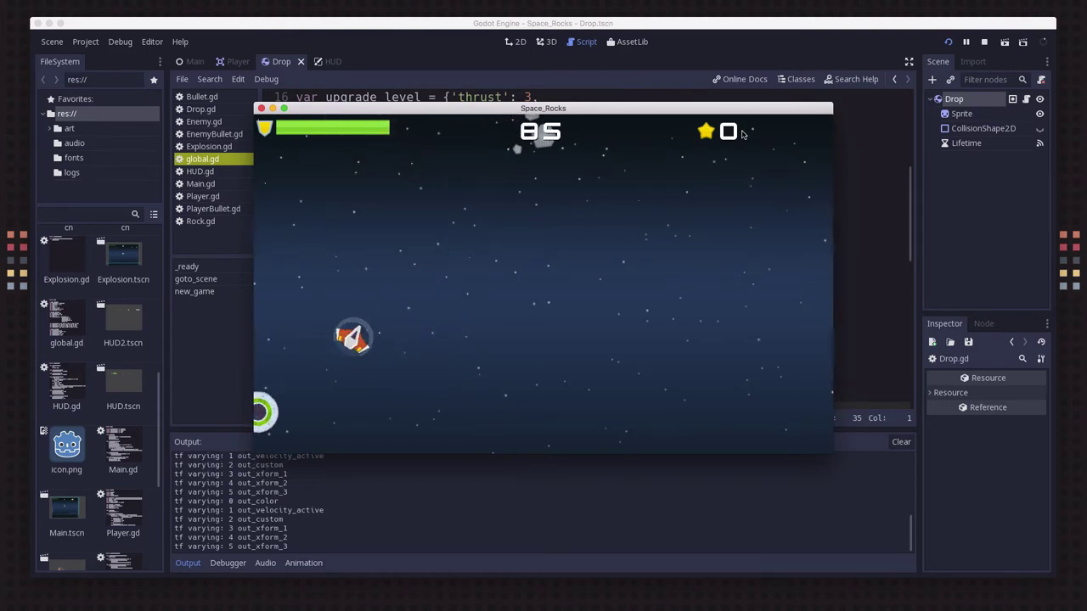
key(Up)
key(Left)
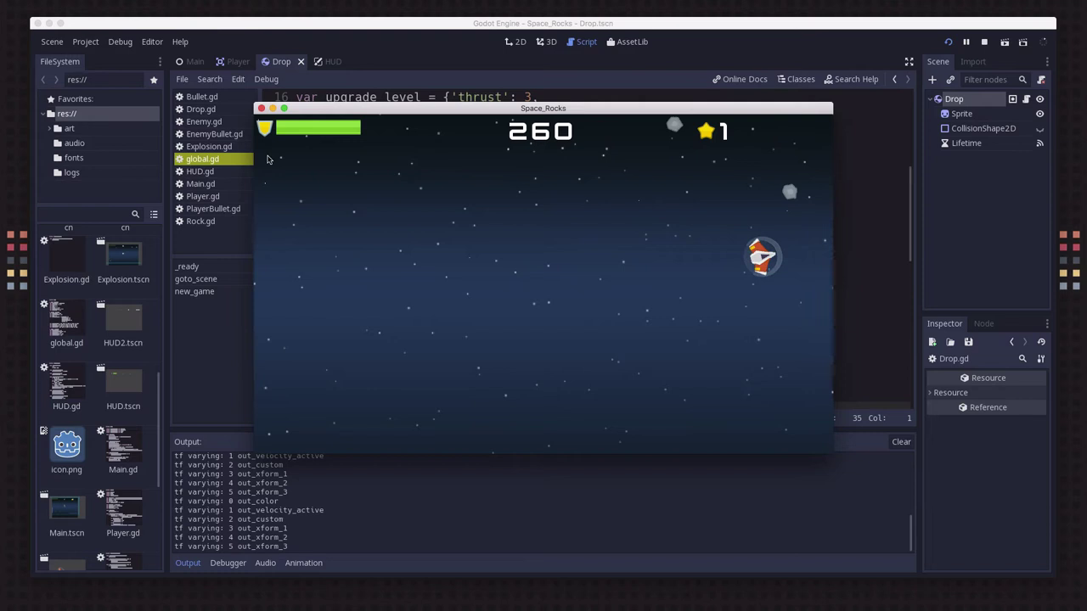
click(260, 109)
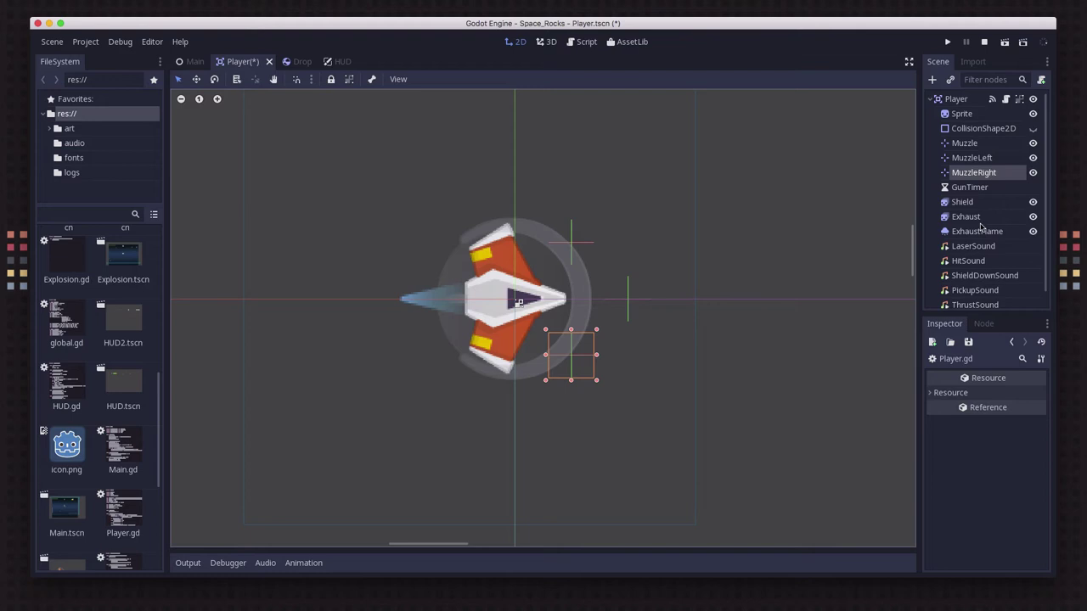
- Hide the Exhaust flame node and run the Player scene alone, thrusting forward
click(1032, 217)
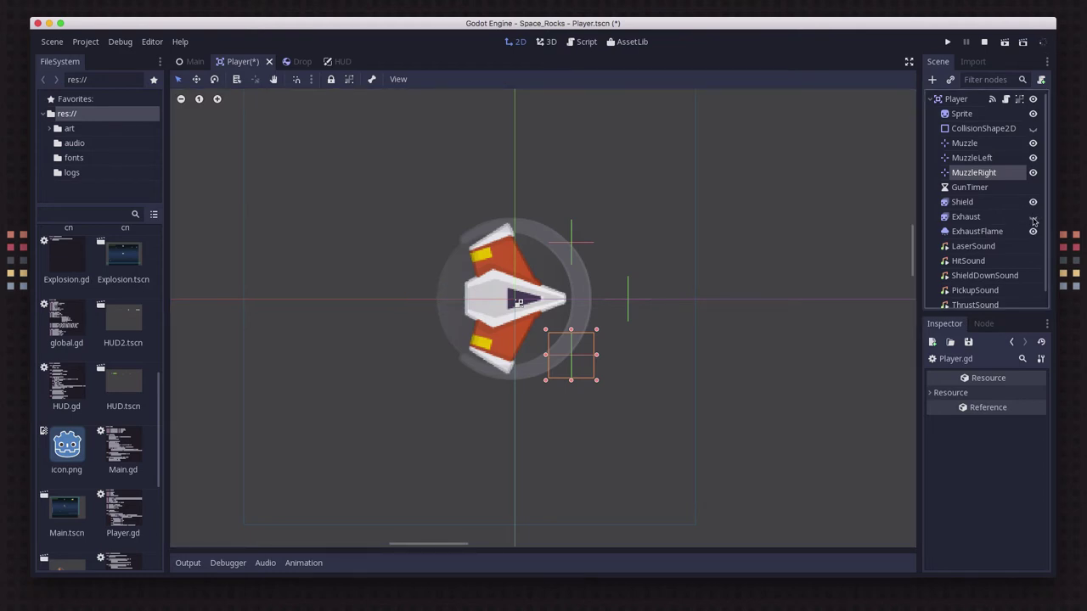
click(1005, 42)
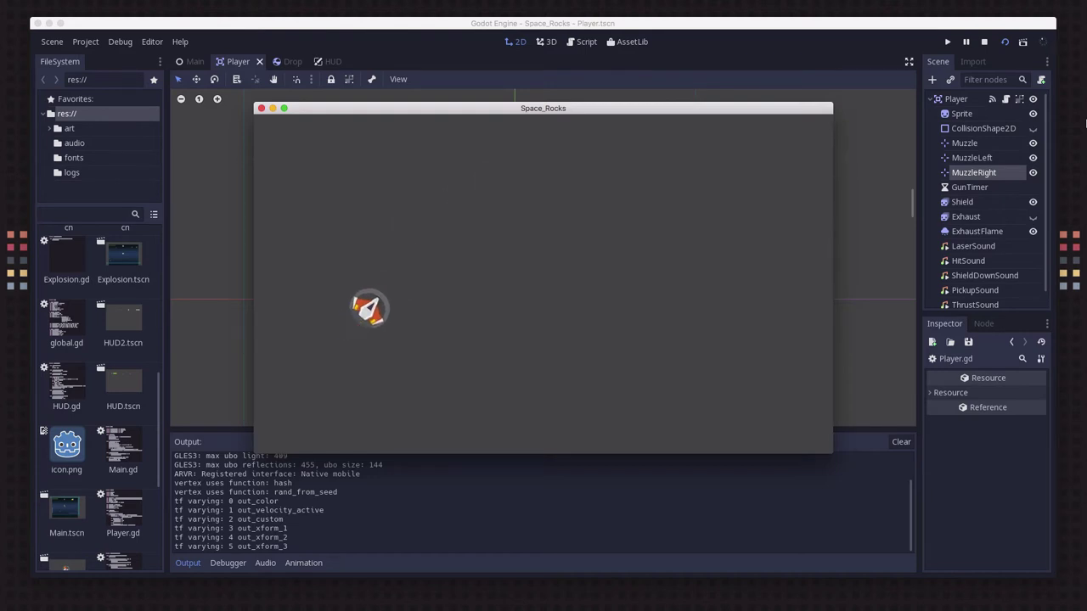
key(Up)
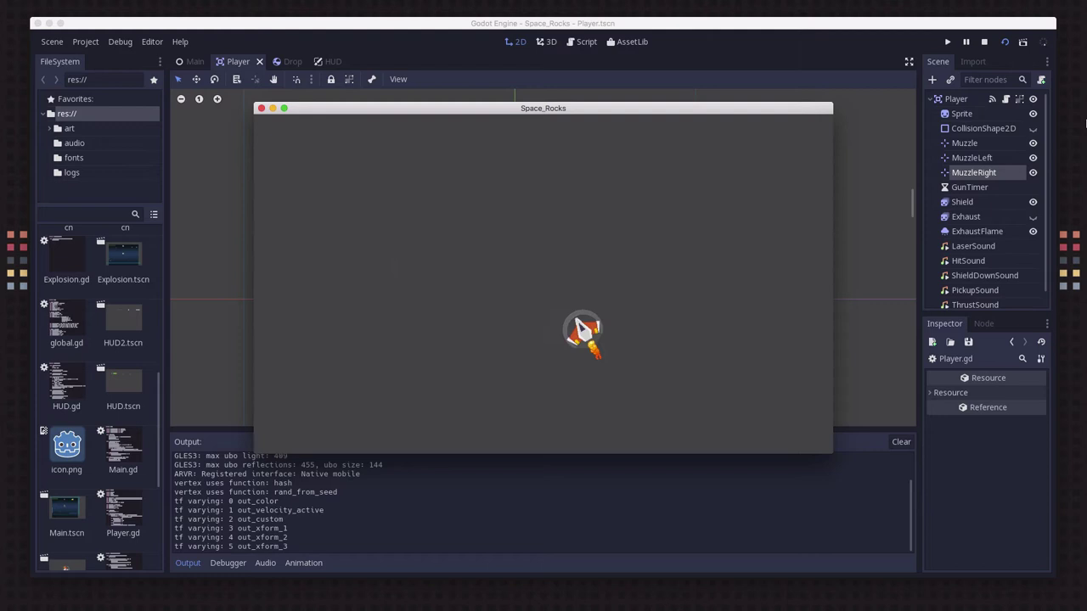
- Turn and thrust the ship left and right to watch the flame, then quit the game
key(Left)
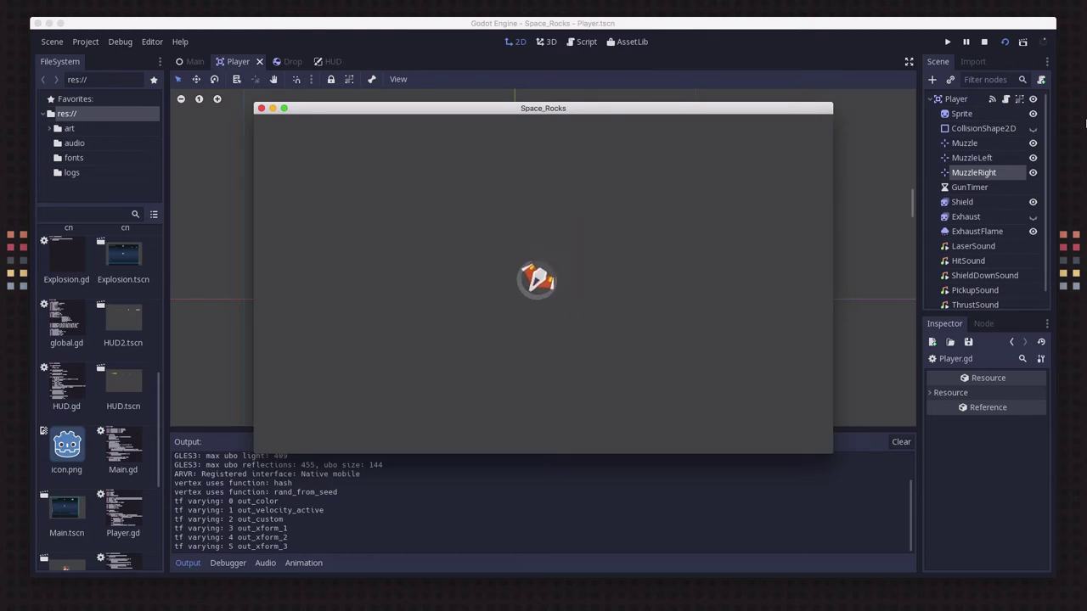
key(Right)
key(Up)
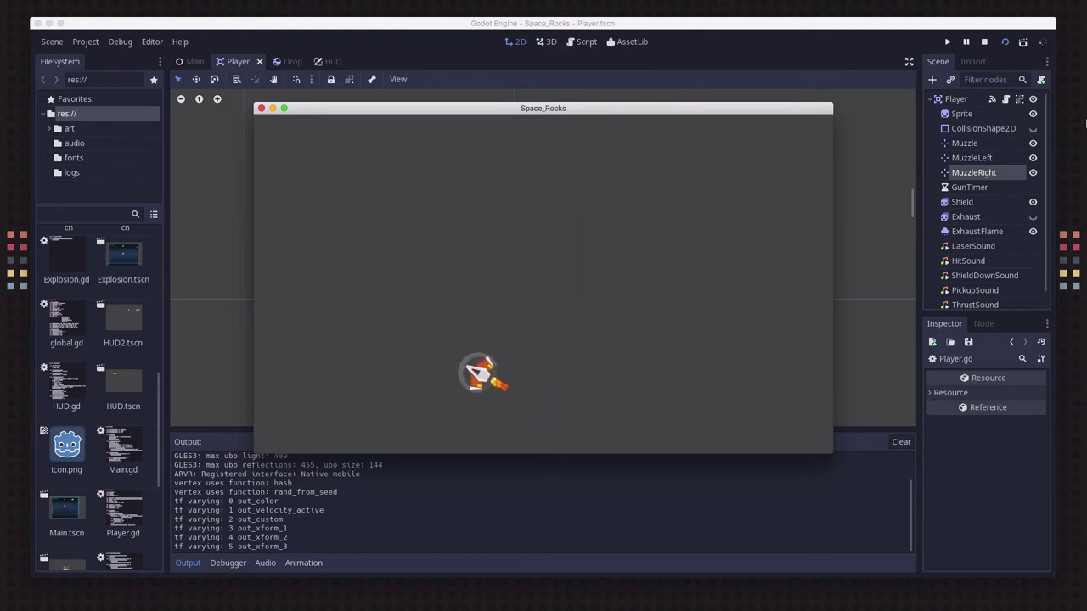
key(Right)
key(Up)
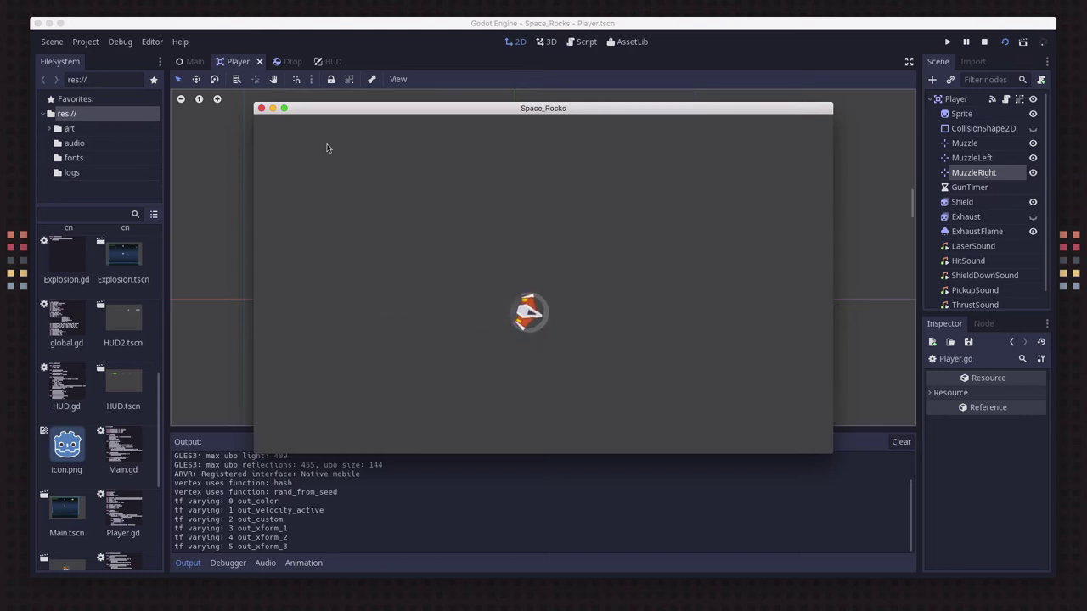
key(super+q)
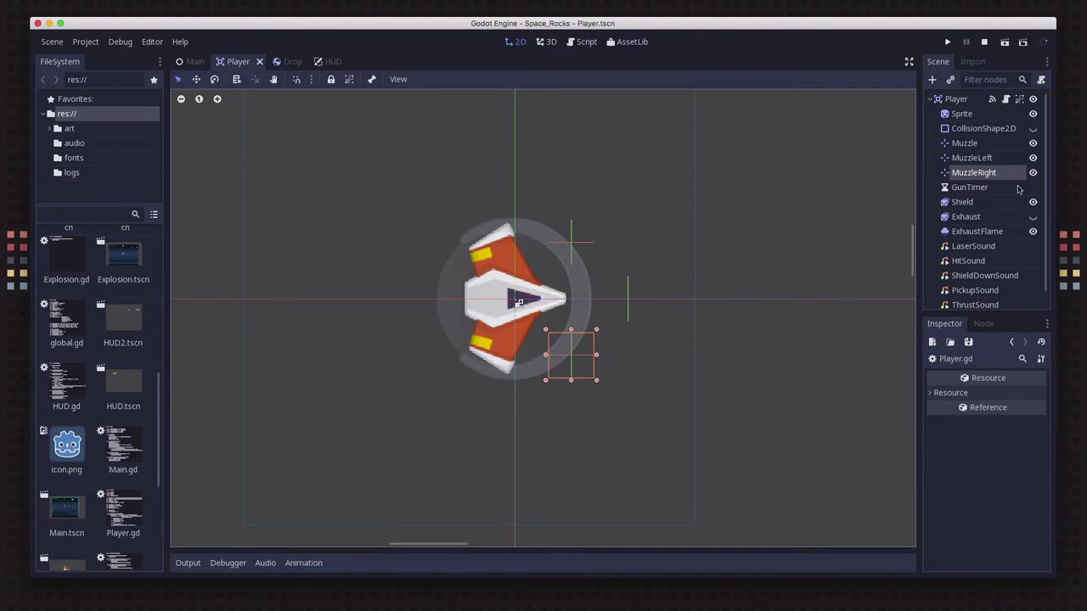
- Select ExhaustFlame and toggle Emitting off and on, leaving 50 particles emitting with Lifetime 0.1
click(968, 230)
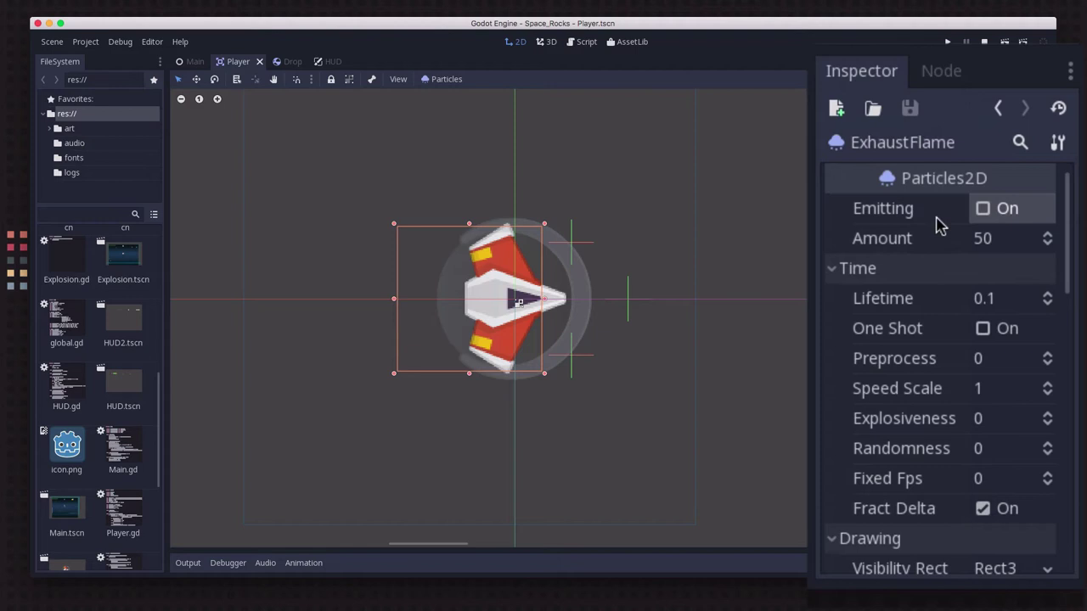
click(983, 210)
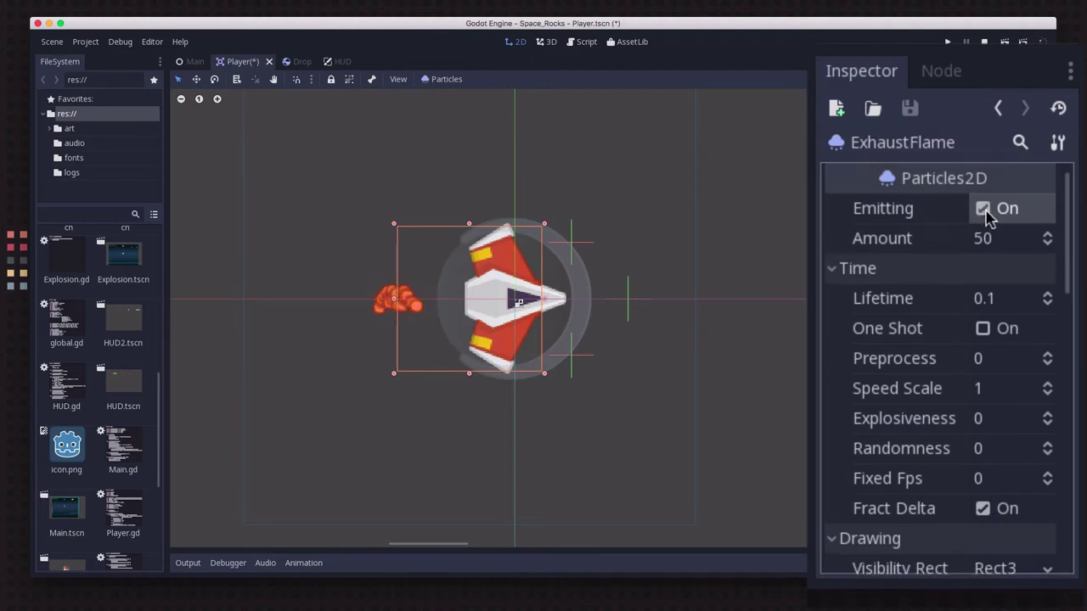
click(984, 209)
click(985, 212)
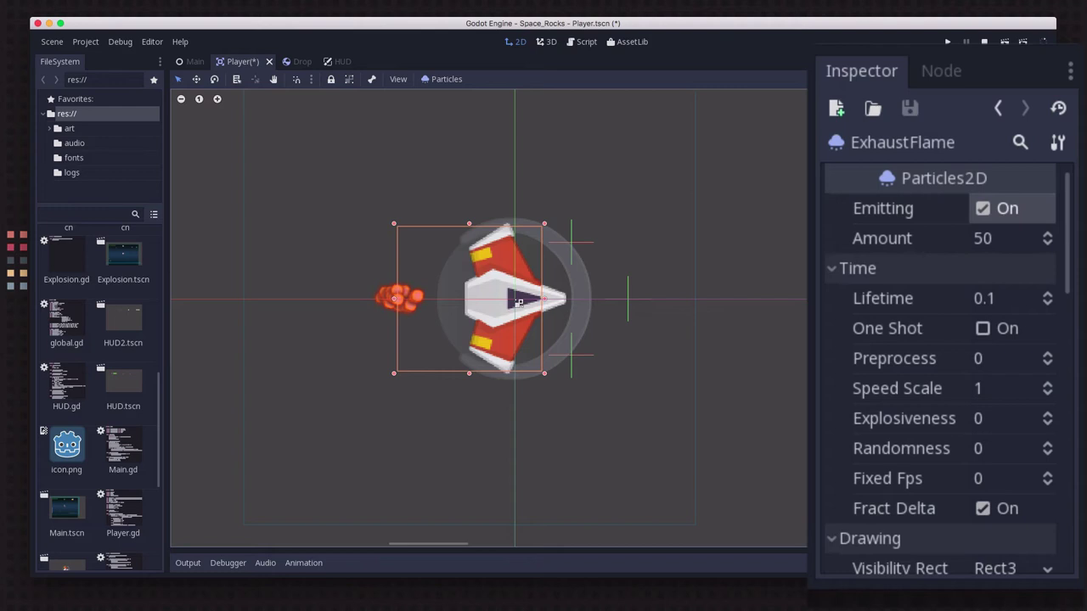
scroll(1014, 414, down, 3)
scroll(1016, 416, down, 8)
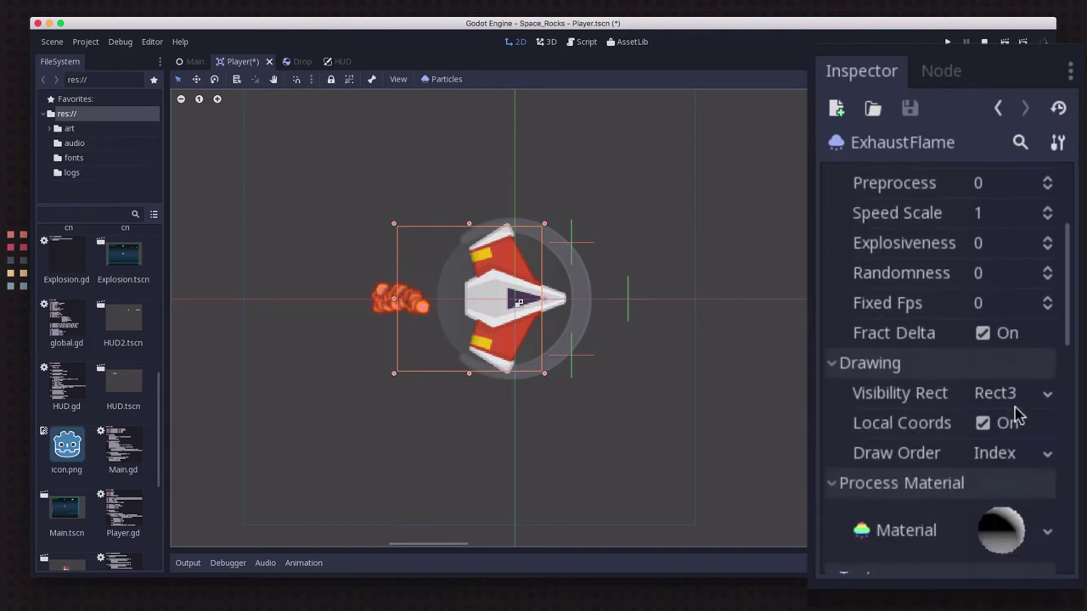
scroll(1018, 414, down, 5)
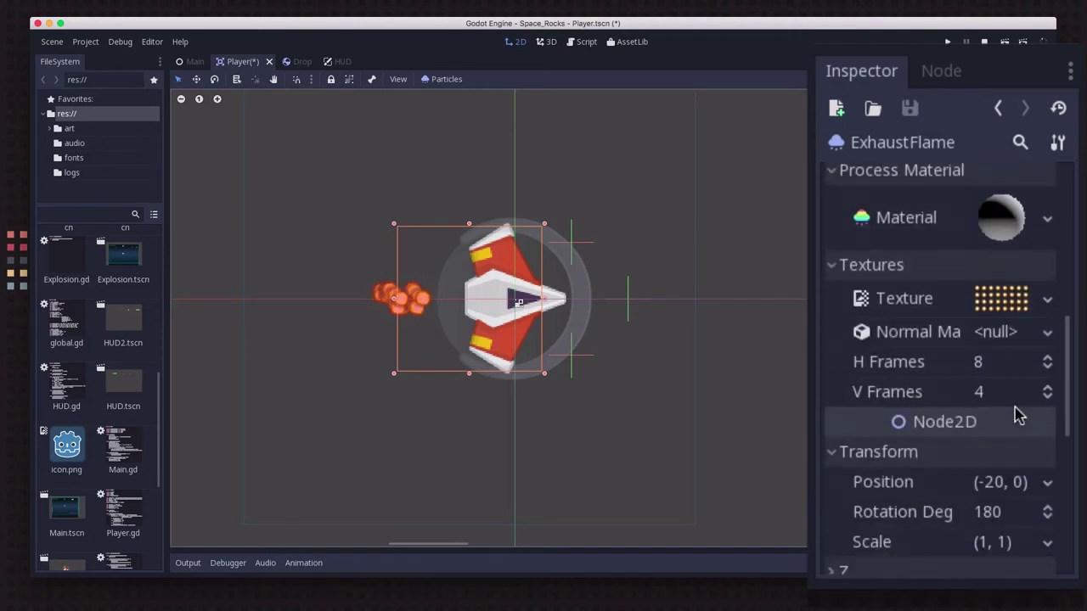
scroll(1018, 414, down, 2)
scroll(1018, 413, up, 6)
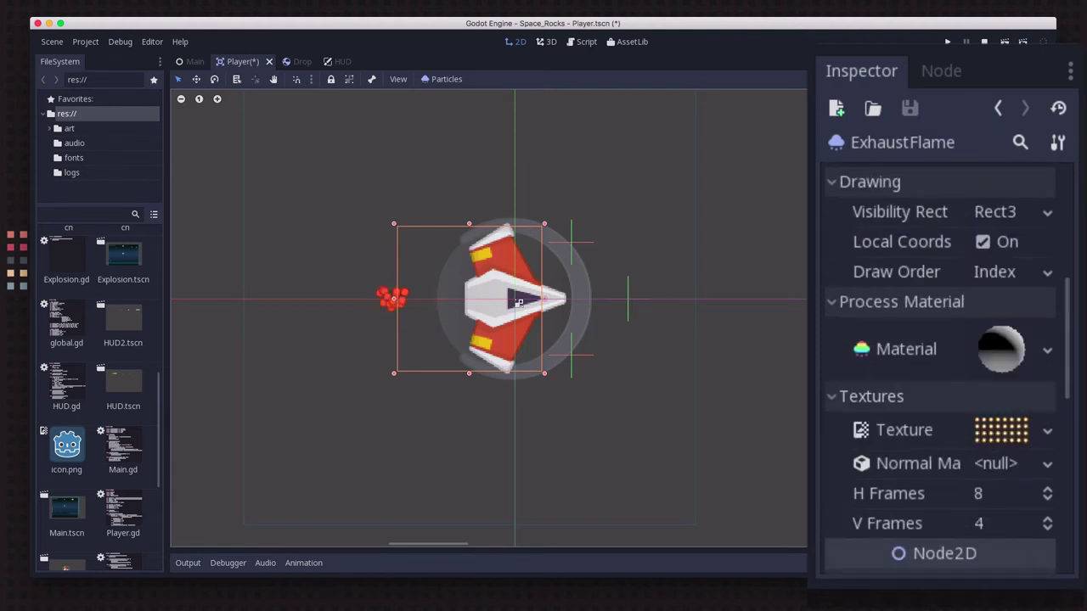
scroll(954, 433, down, 4)
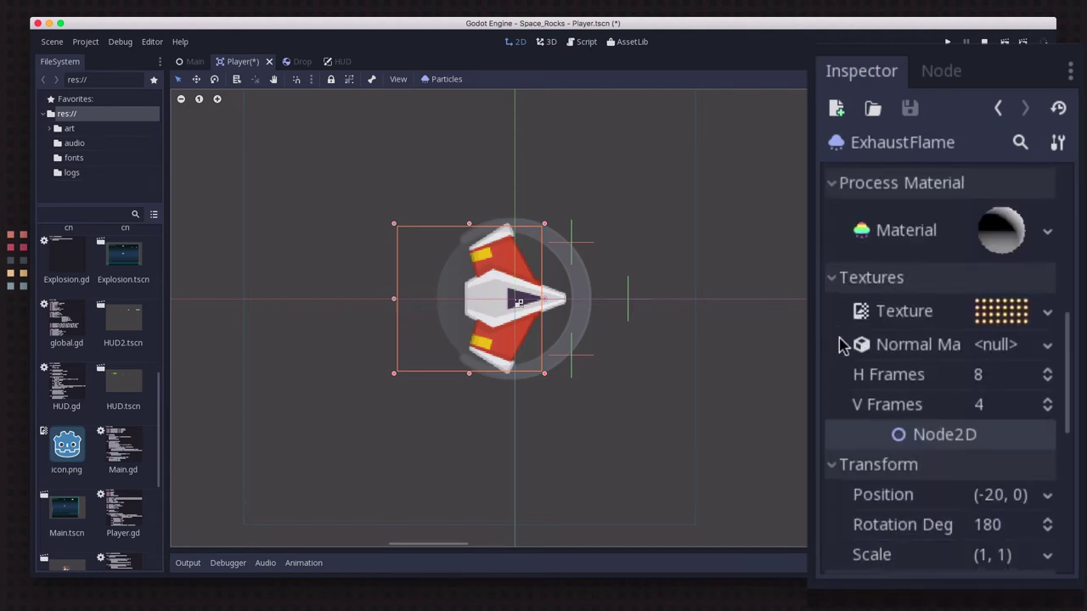
click(1002, 316)
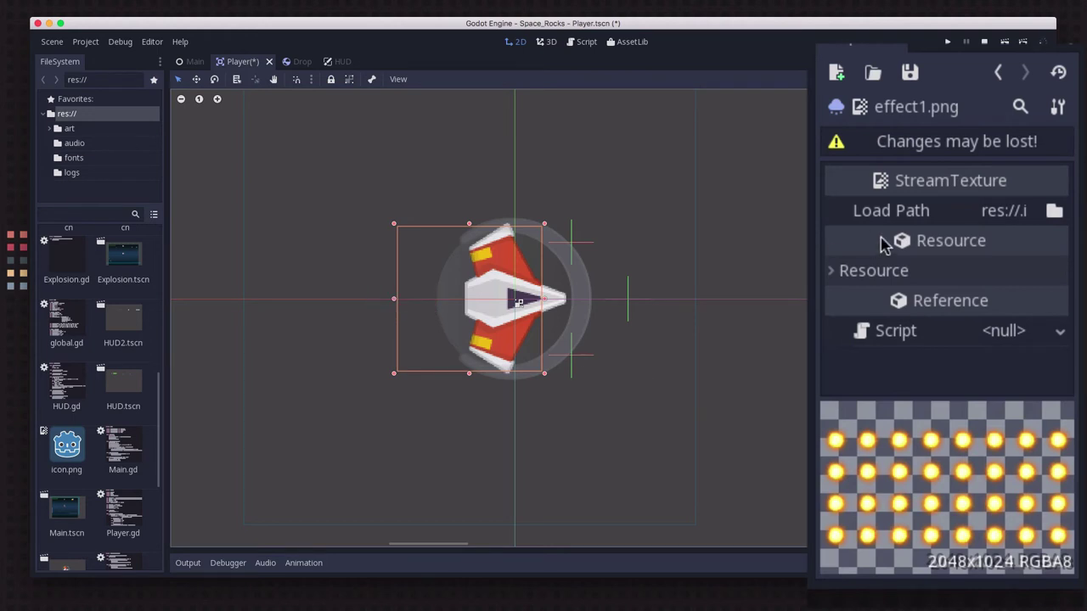
click(998, 81)
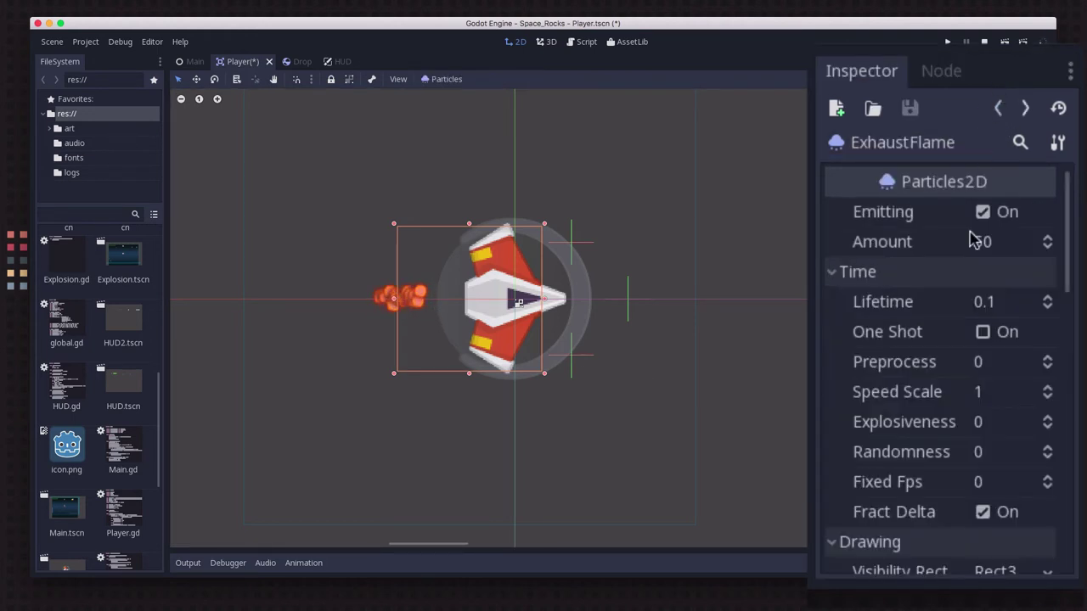
scroll(985, 466, down, 5)
scroll(998, 476, down, 4)
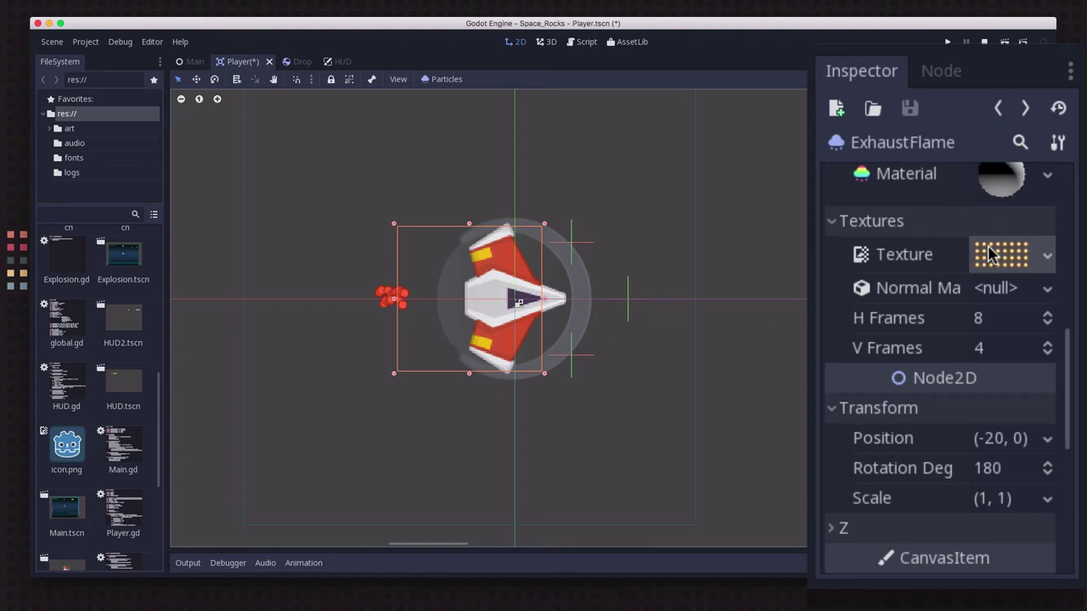
scroll(942, 339, up, 2)
scroll(942, 339, up, 1)
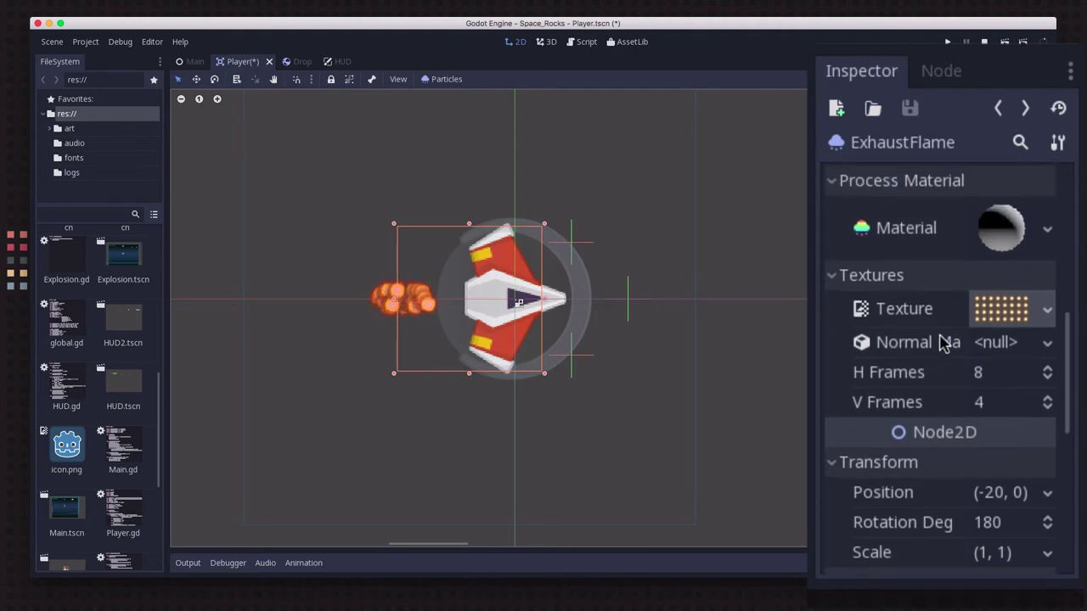
scroll(942, 342, down, 6)
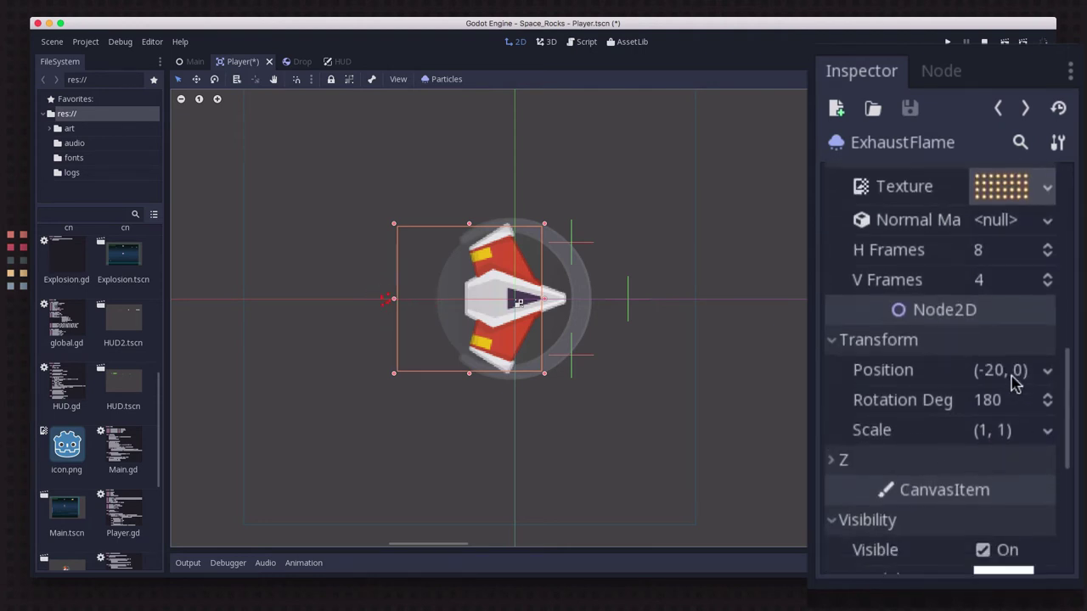
click(1002, 372)
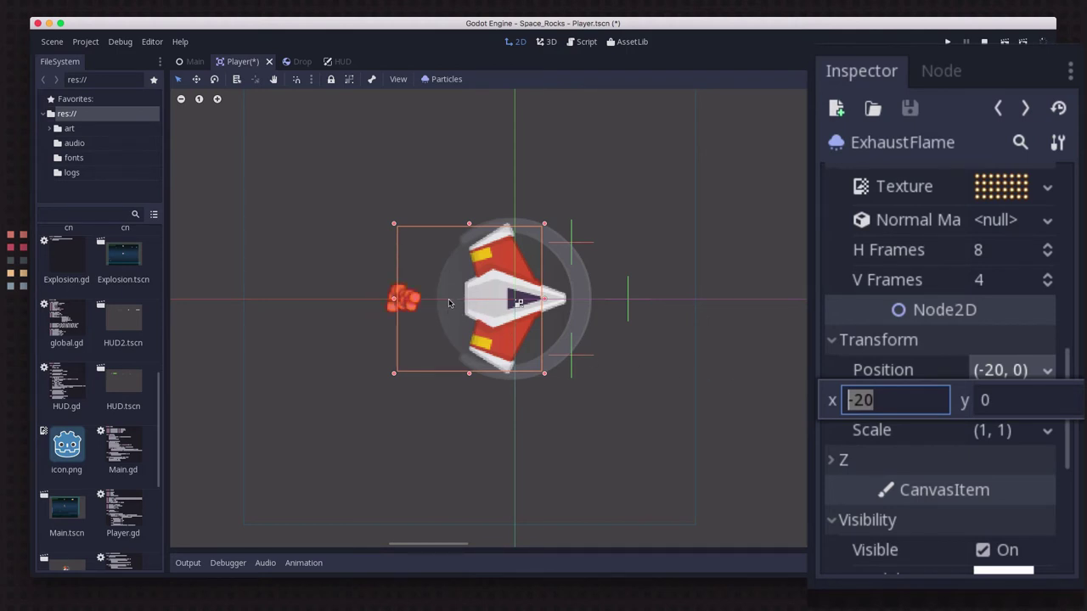
click(910, 465)
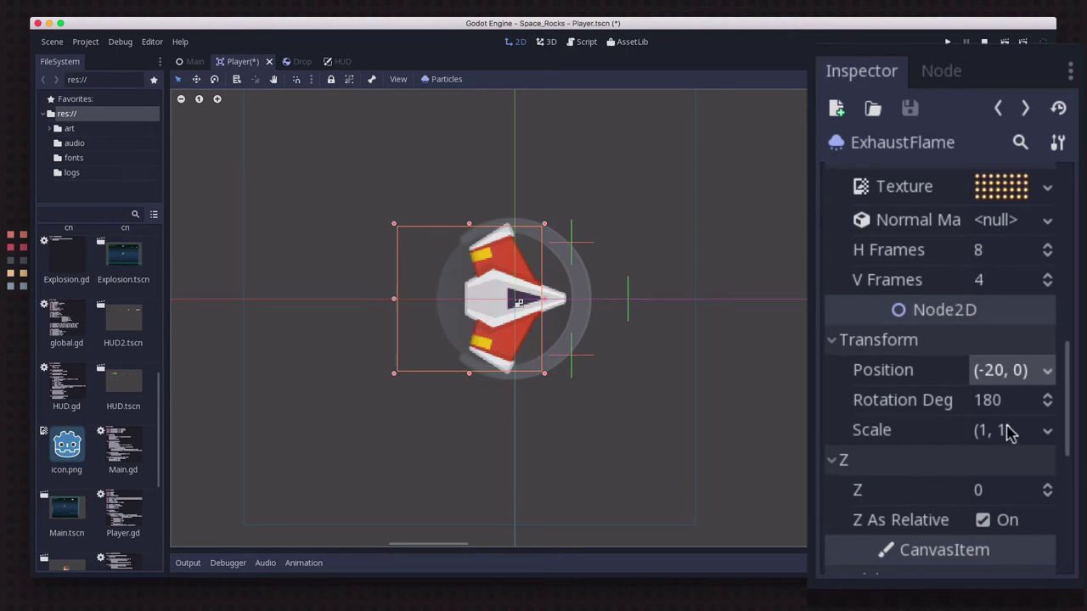
scroll(939, 432, down, 2)
scroll(939, 431, up, 5)
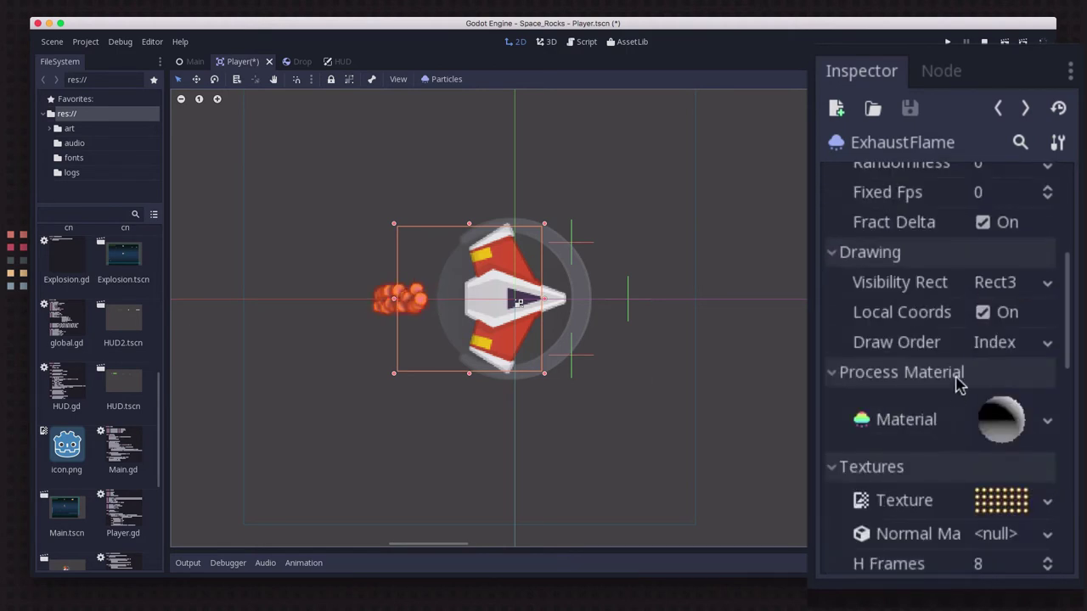
scroll(958, 384, up, 3)
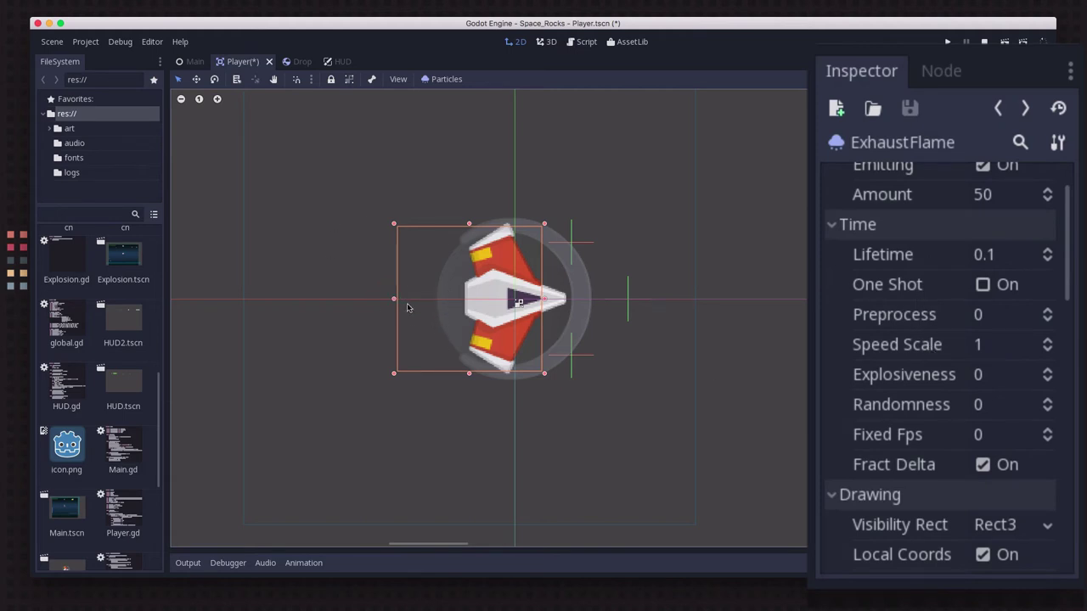
scroll(1014, 303, down, 4)
scroll(1013, 307, up, 1)
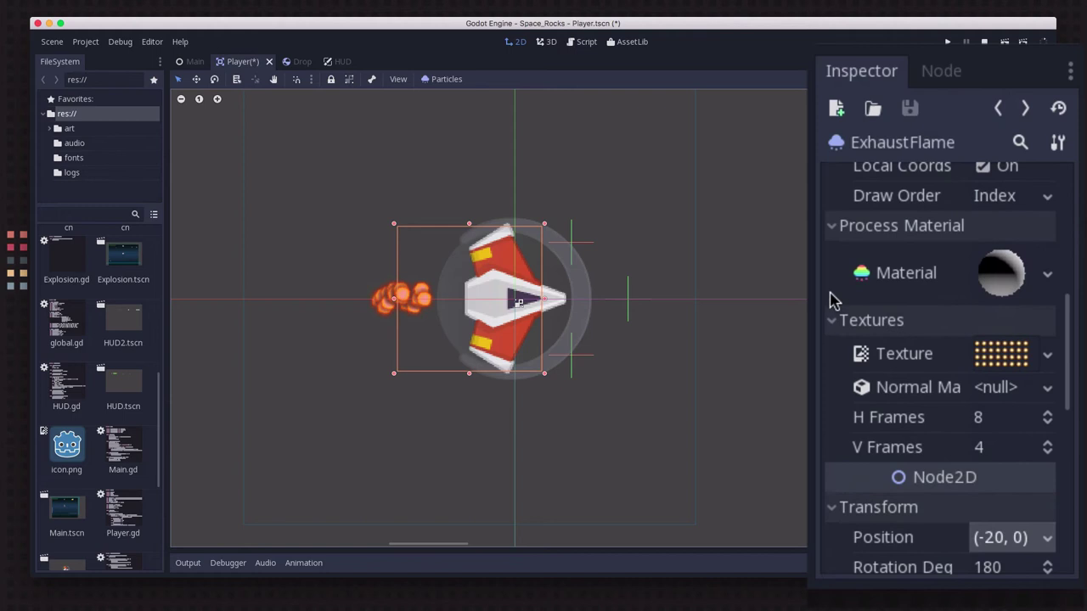
click(1049, 280)
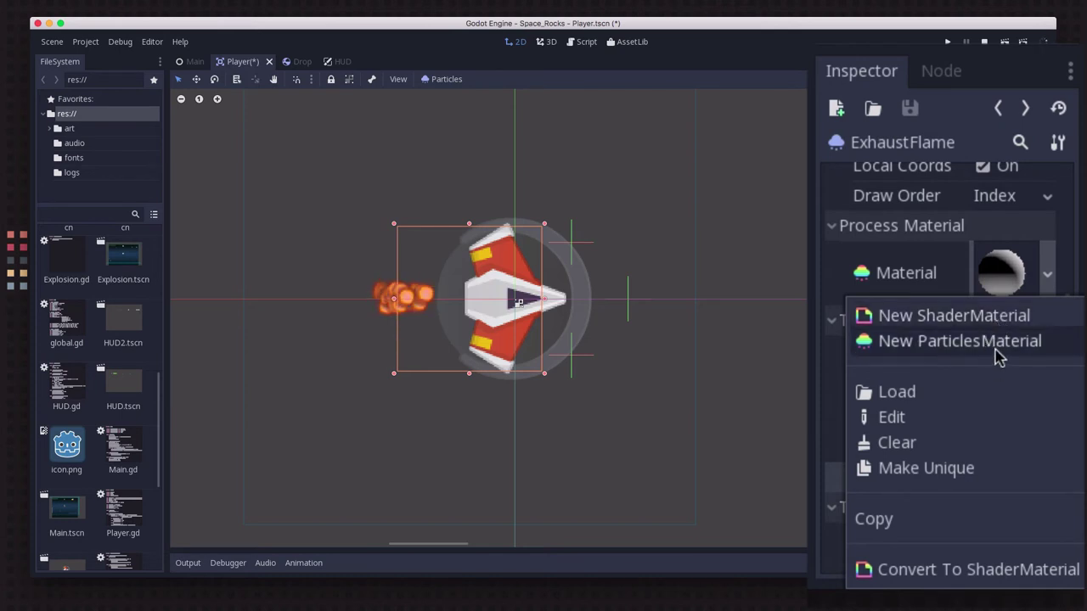
click(863, 75)
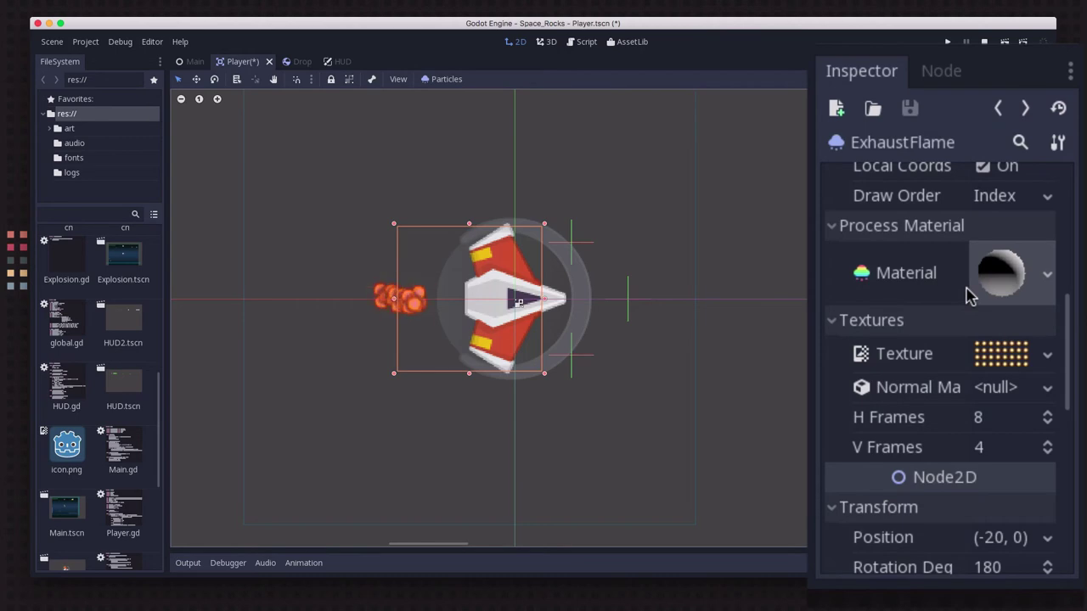
- Open the ExhaustFlame ParticlesMaterial and collapse Trail to show Box emission, spread 0, velocity 400
click(995, 261)
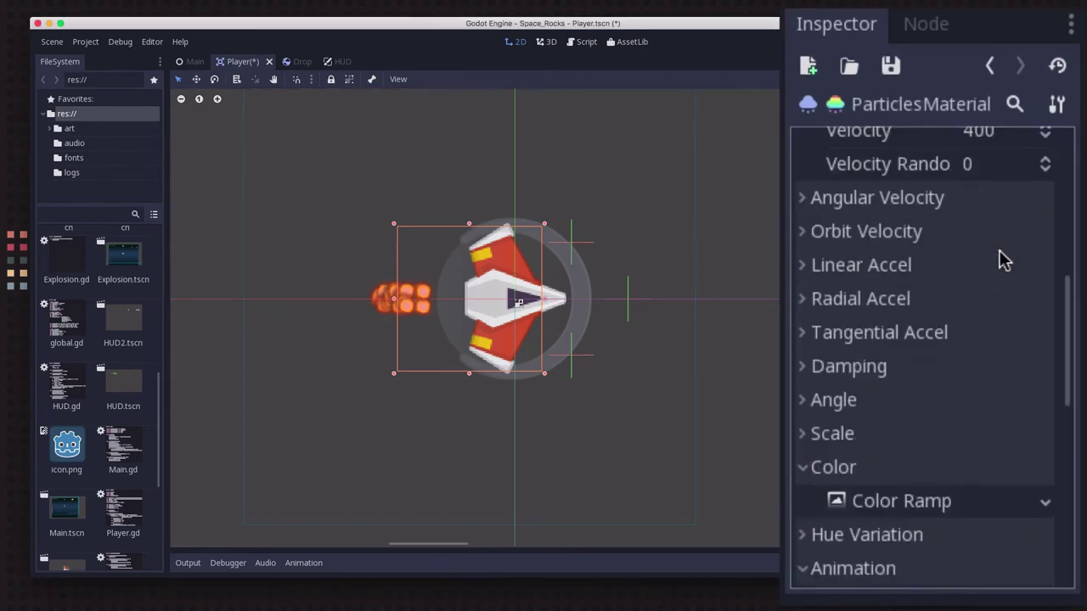
scroll(989, 280, up, 10)
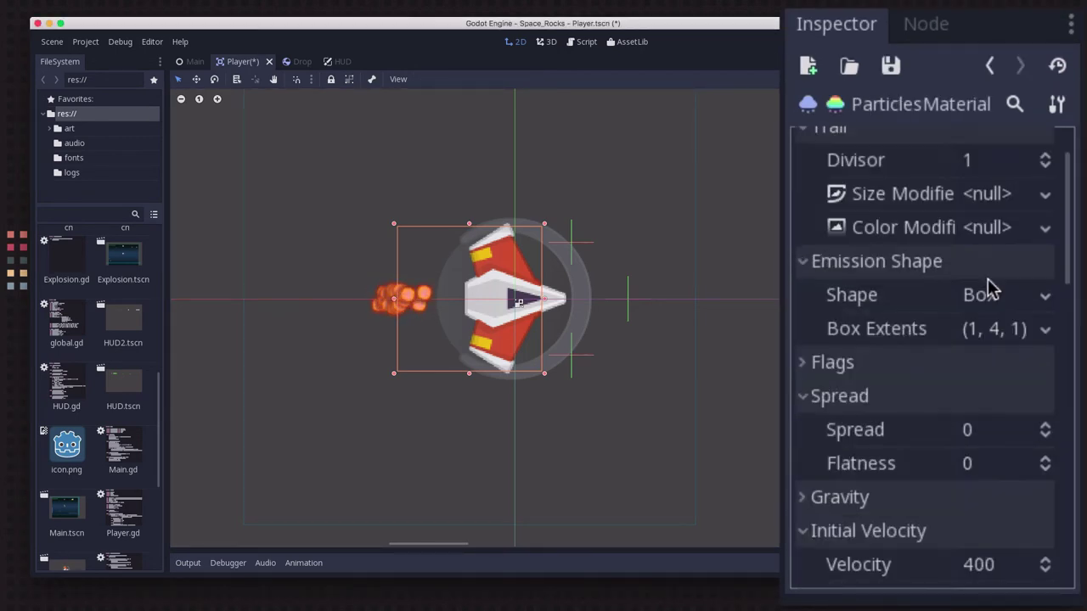
scroll(989, 288, down, 20)
scroll(991, 288, up, 10)
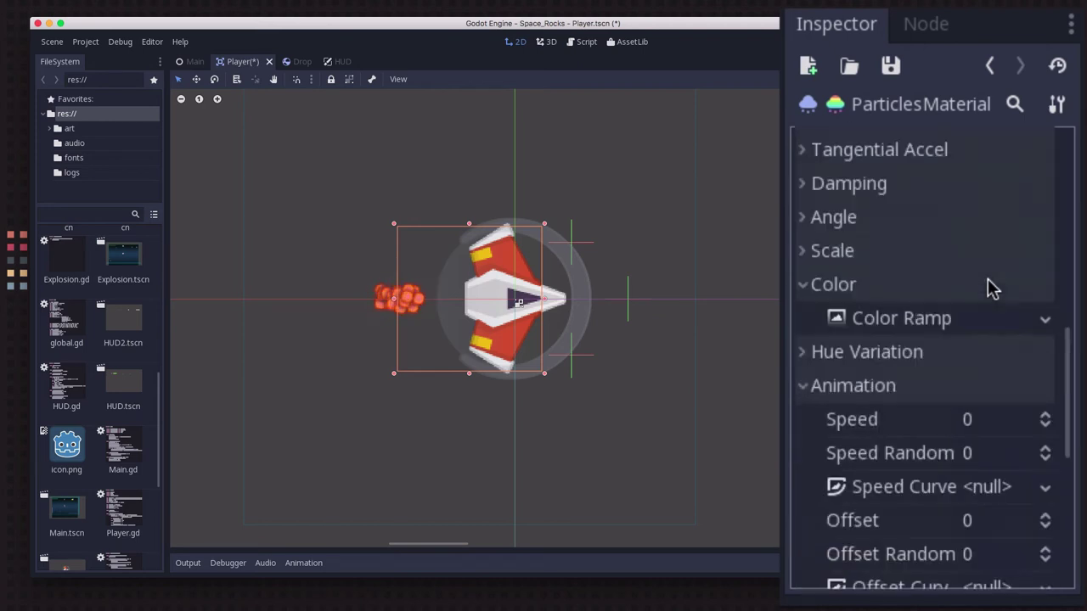
scroll(990, 289, up, 8)
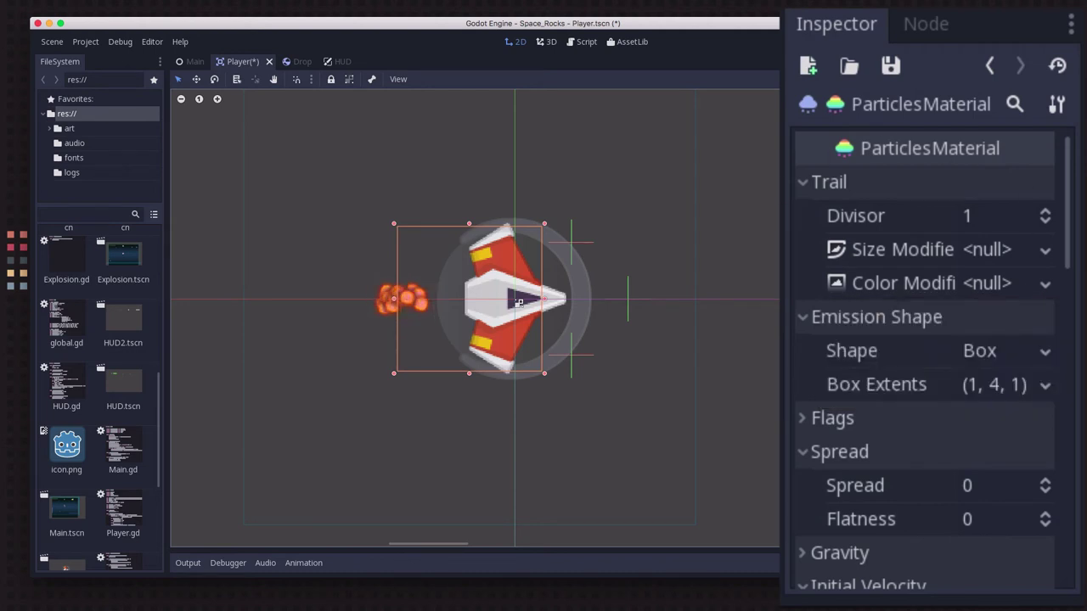
click(833, 187)
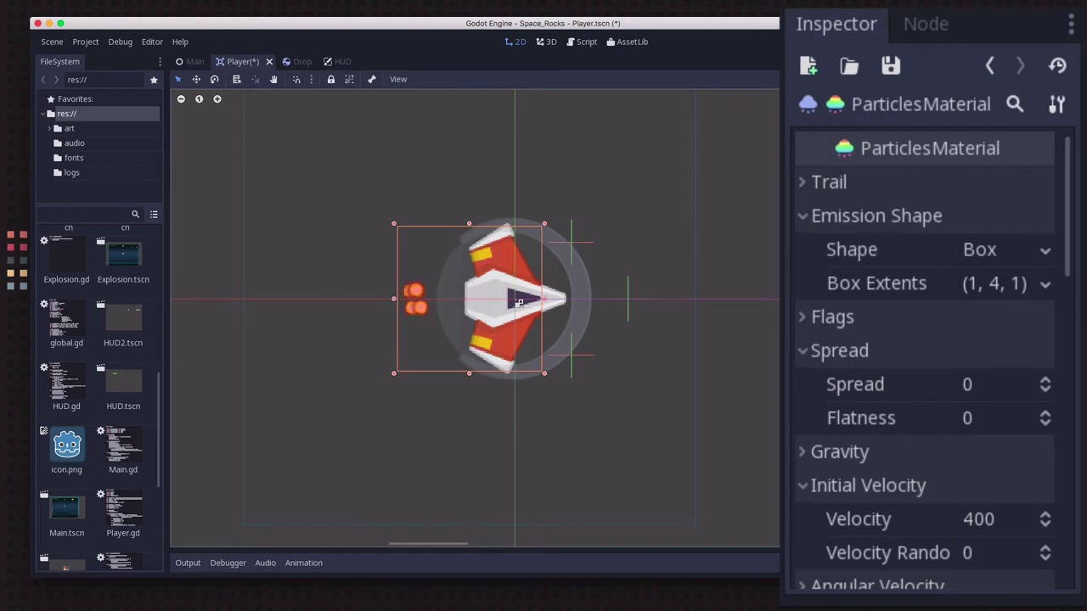
scroll(824, 221, down, 2)
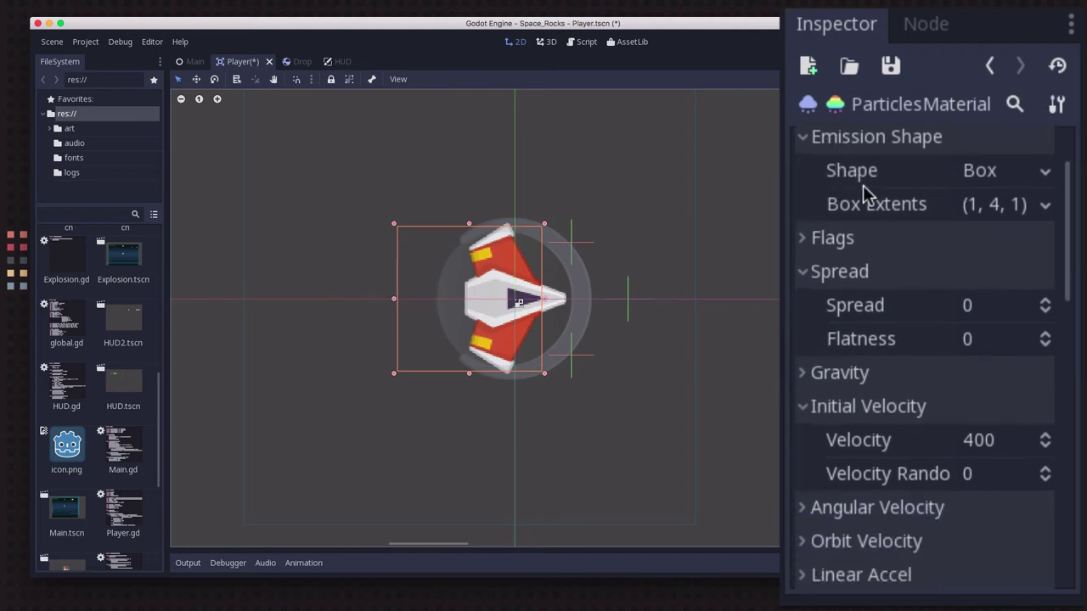
click(1049, 174)
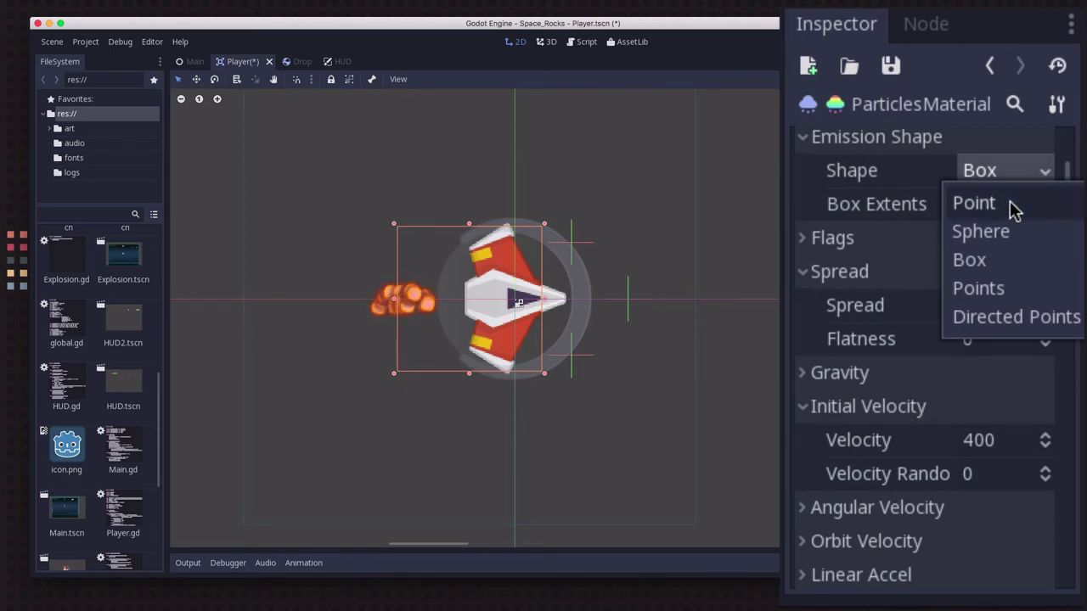
click(1011, 141)
click(1011, 141)
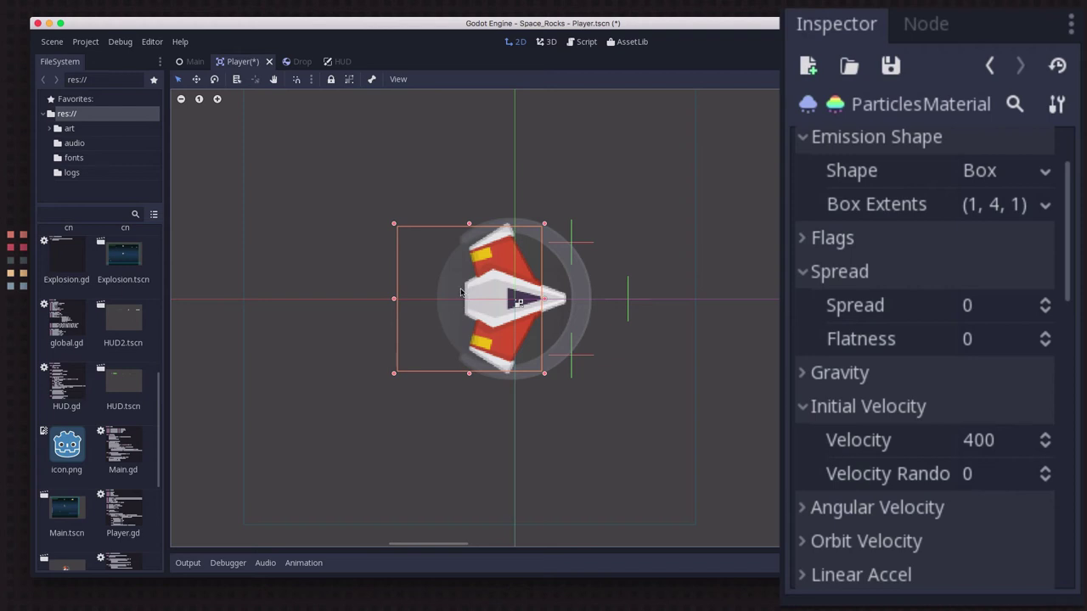
scroll(892, 269, down, 6)
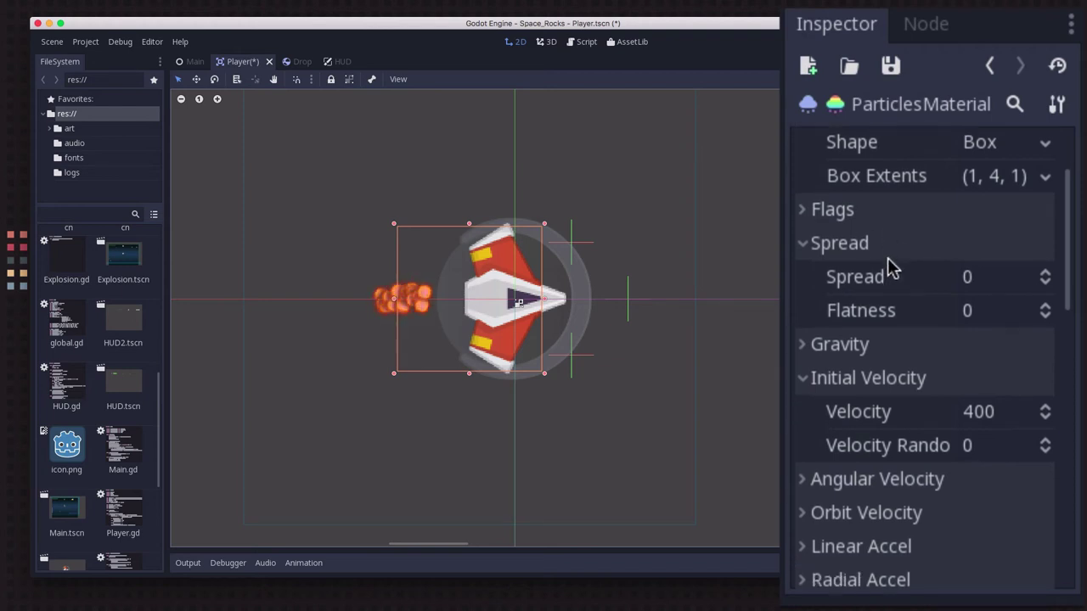
scroll(911, 272, up, 2)
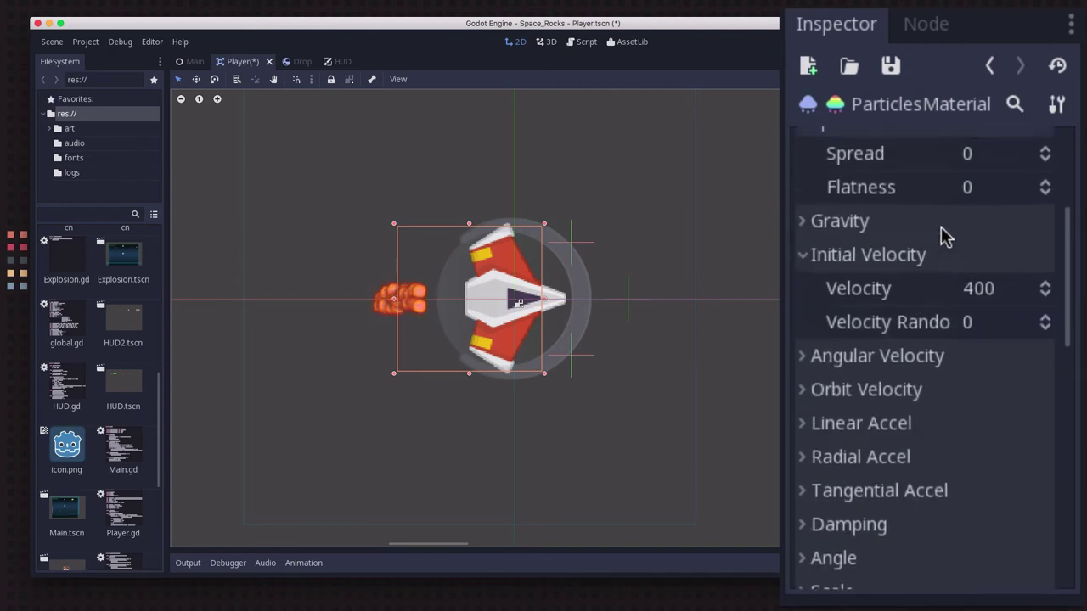
click(970, 155)
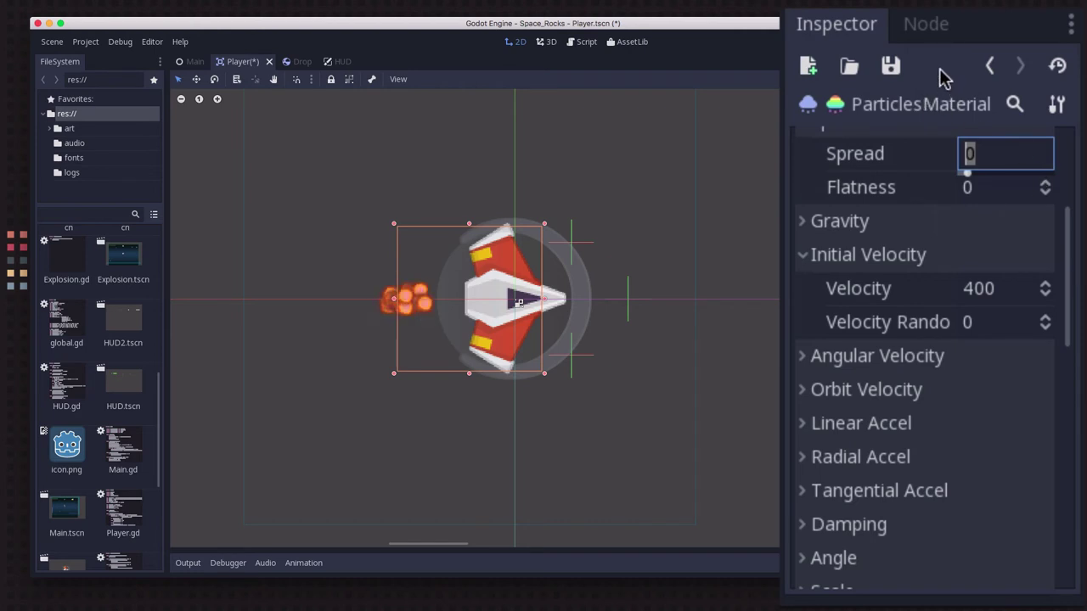
click(940, 118)
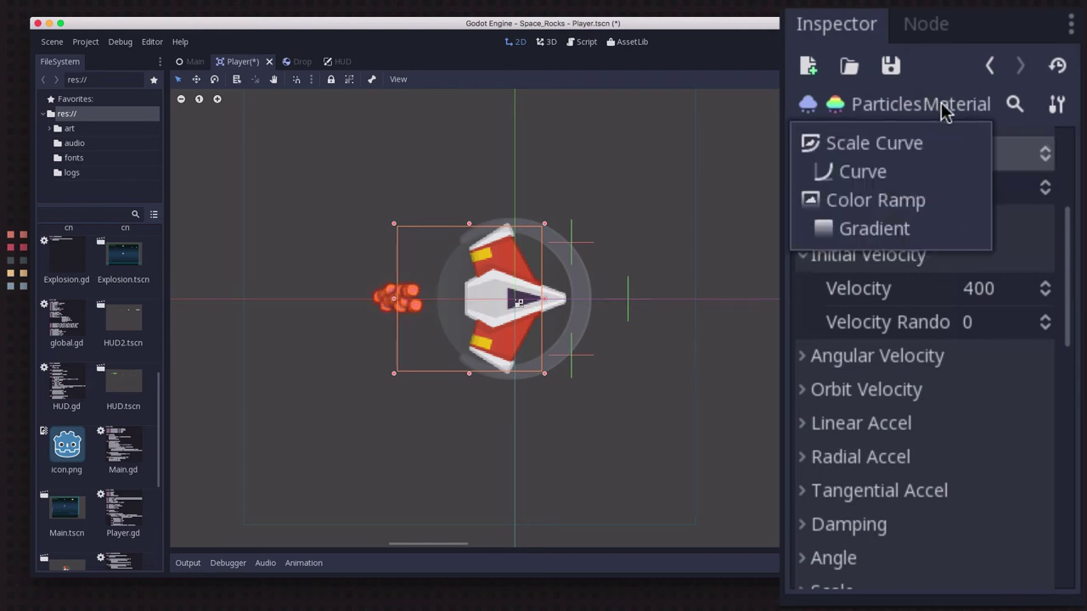
click(945, 68)
scroll(949, 284, down, 2)
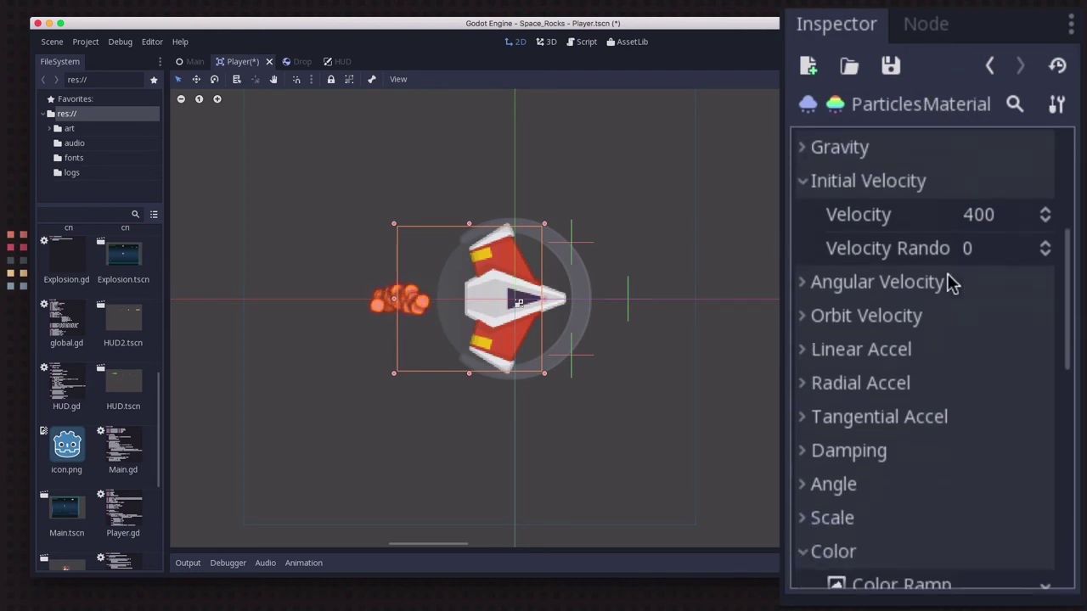
click(855, 160)
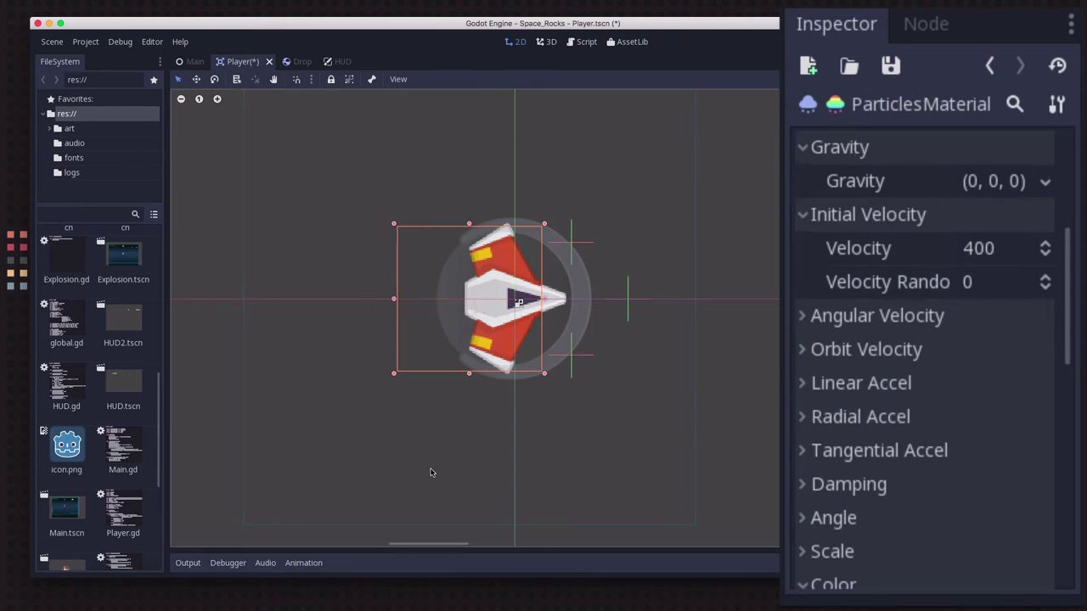
click(803, 146)
scroll(906, 194, down, 1)
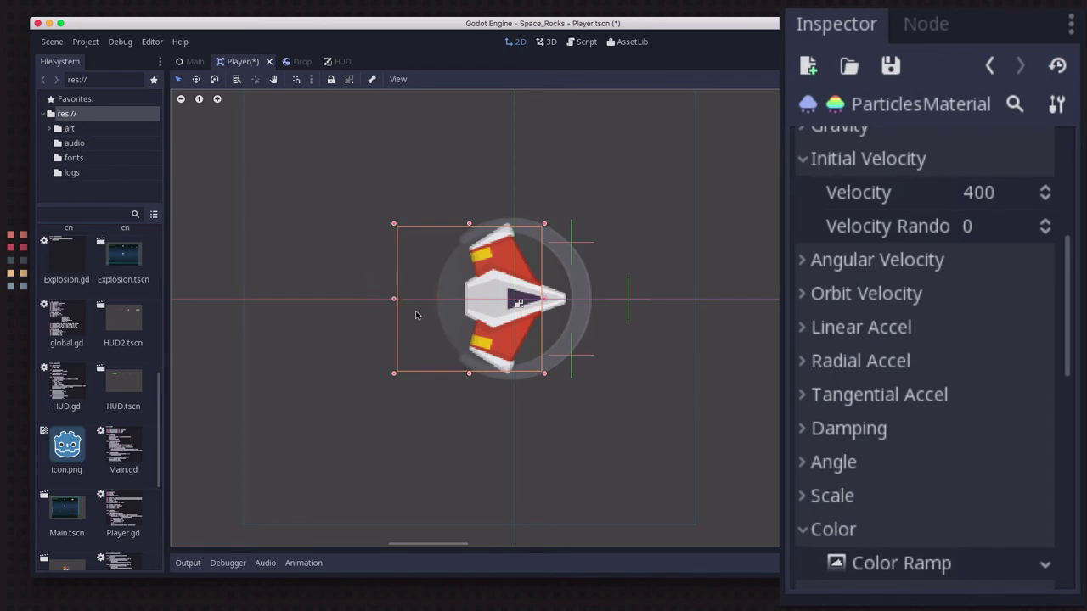
- Expand the Scale settings (scale 0.05) and open the Scale Curve CurveTexture in the curve editor
scroll(866, 280, down, 5)
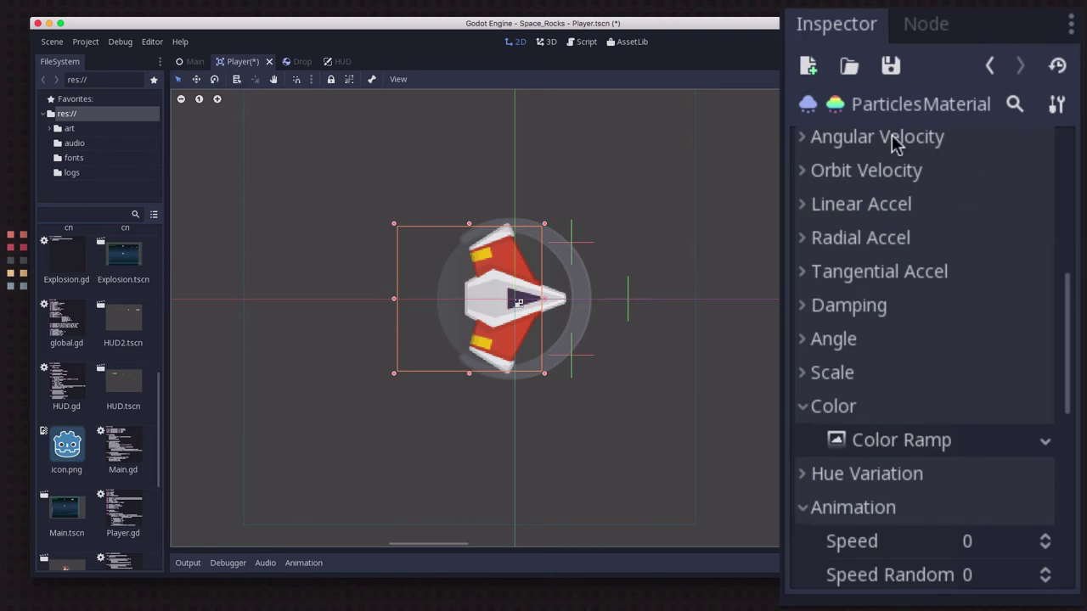
scroll(929, 236, down, 2)
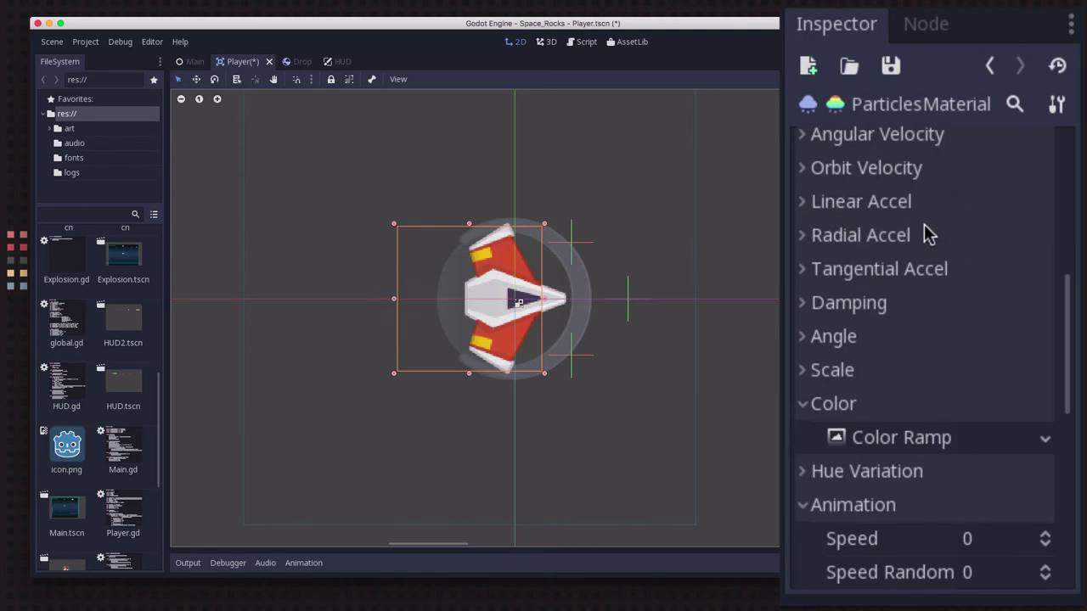
scroll(917, 249, down, 2)
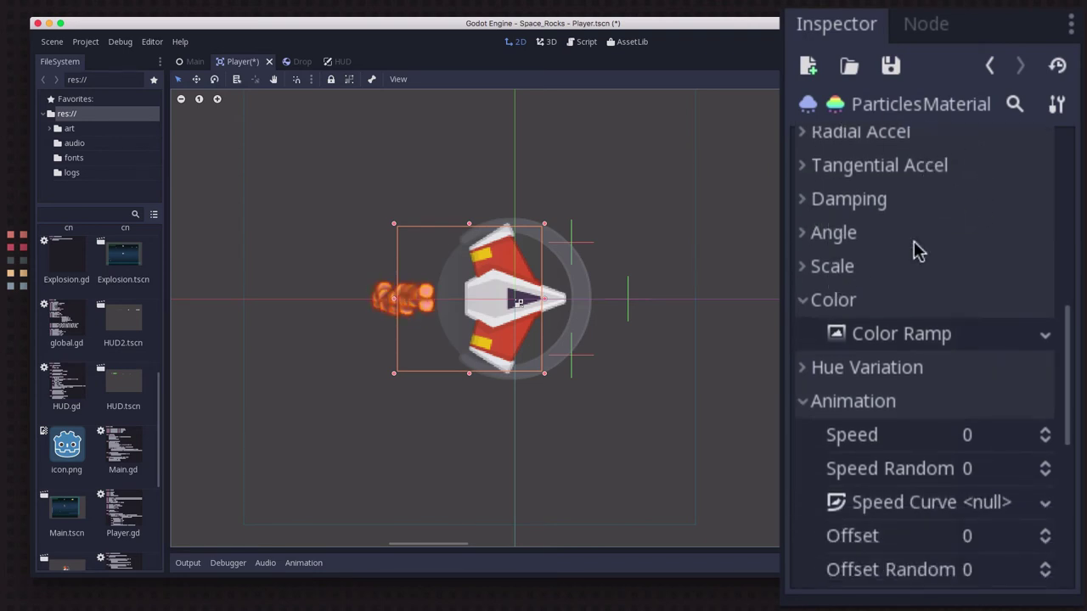
click(856, 237)
click(856, 237)
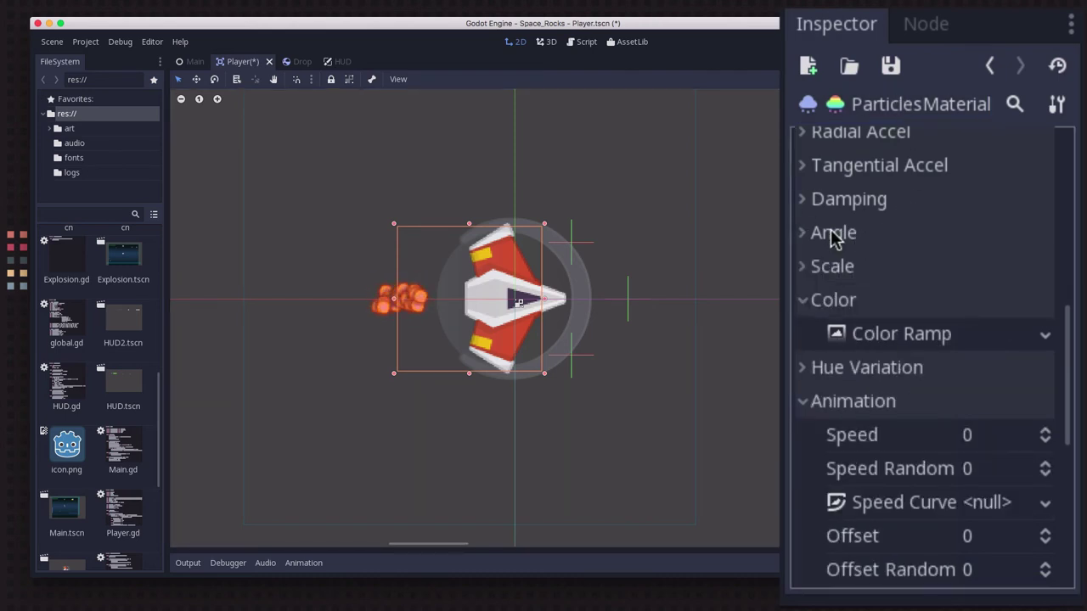
scroll(861, 242, down, 2)
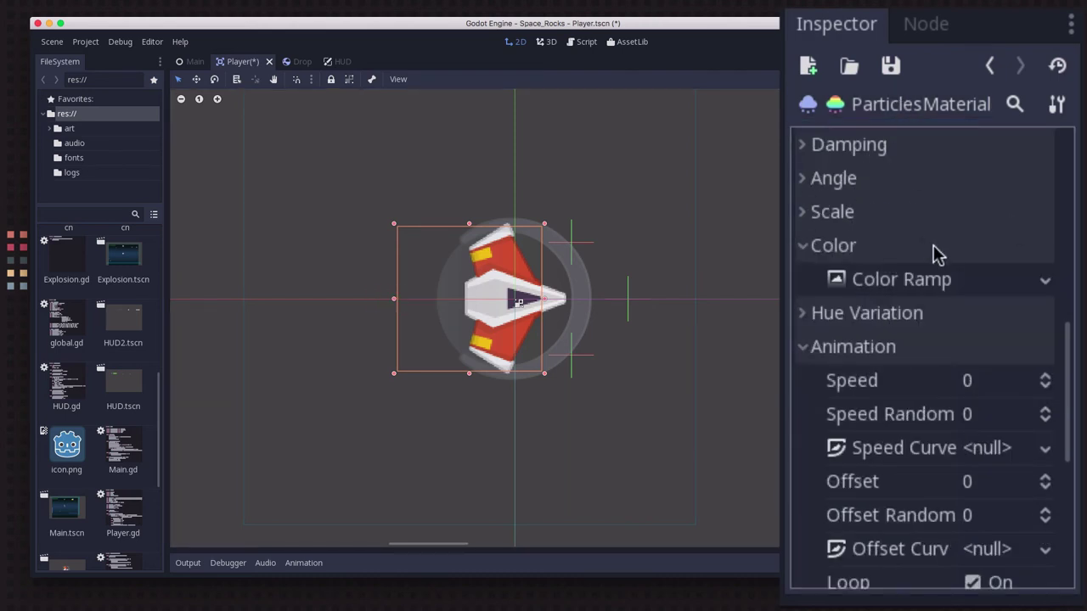
scroll(868, 199, down, 1)
click(866, 176)
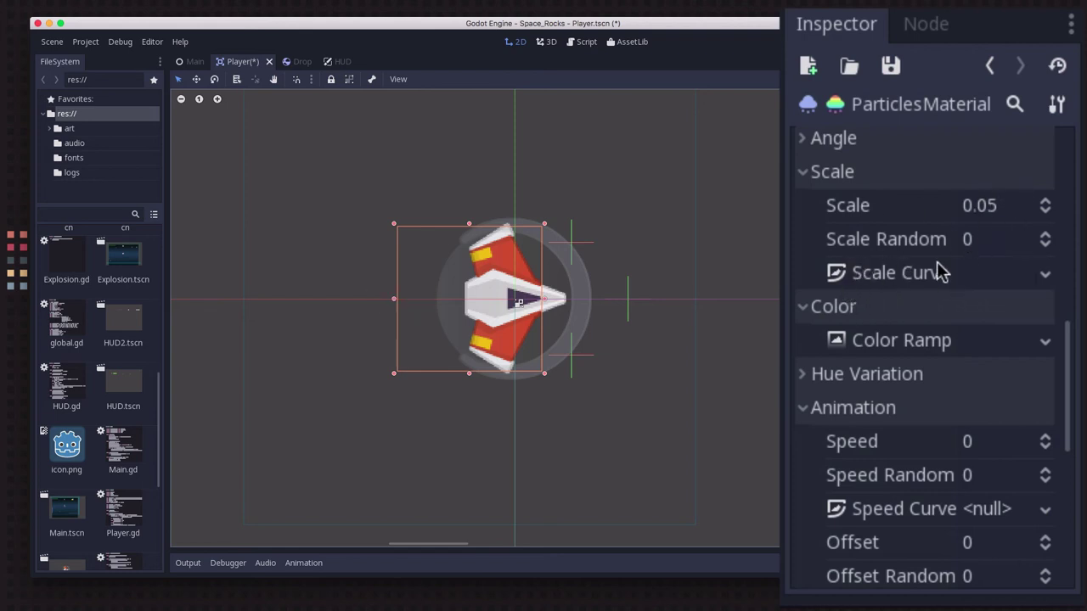
click(1000, 275)
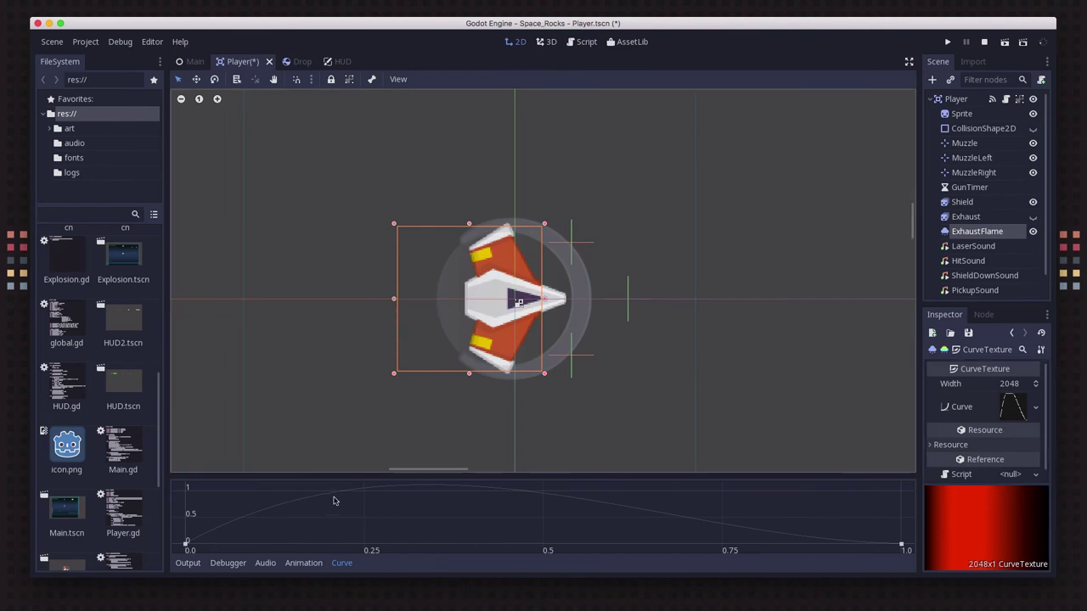
- Enlarge the Curve panel and keep the curve's end point at 0, peaking at 1 near 0.3
drag(475, 476, 480, 367)
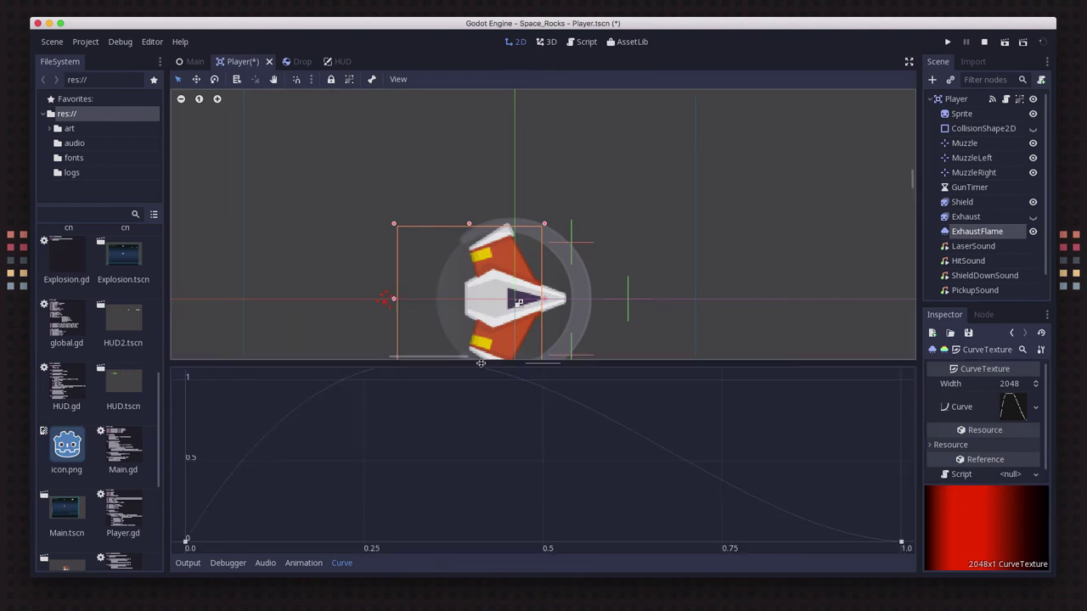
click(901, 542)
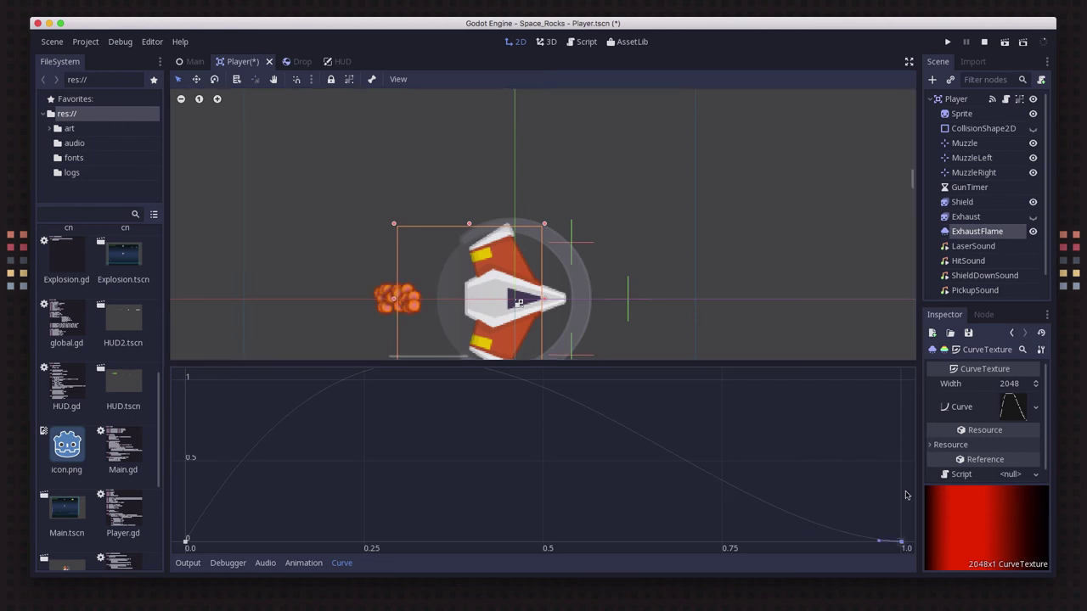
drag(903, 448, 903, 447)
drag(897, 501, 875, 542)
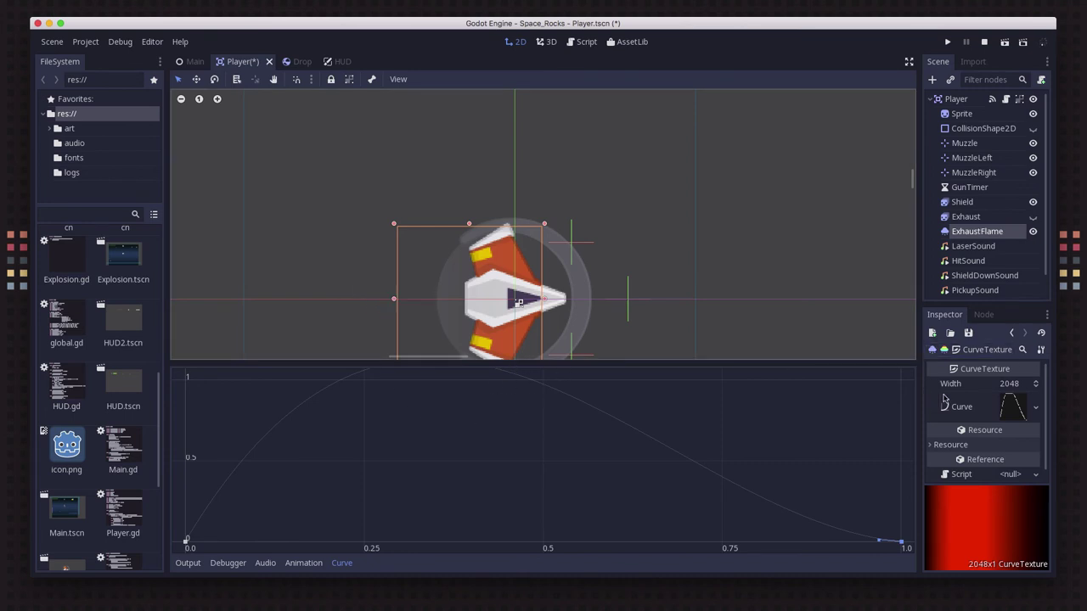
- Return to the ParticlesMaterial and open the Color Ramp's white-to-red gradient
click(1012, 334)
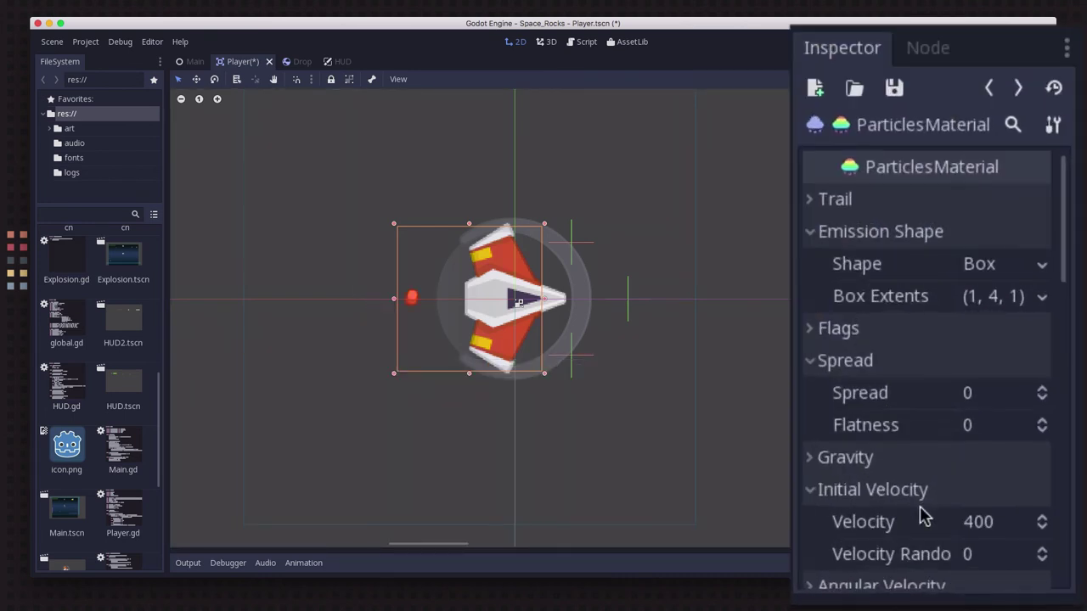
scroll(1001, 474, down, 3)
scroll(965, 410, down, 5)
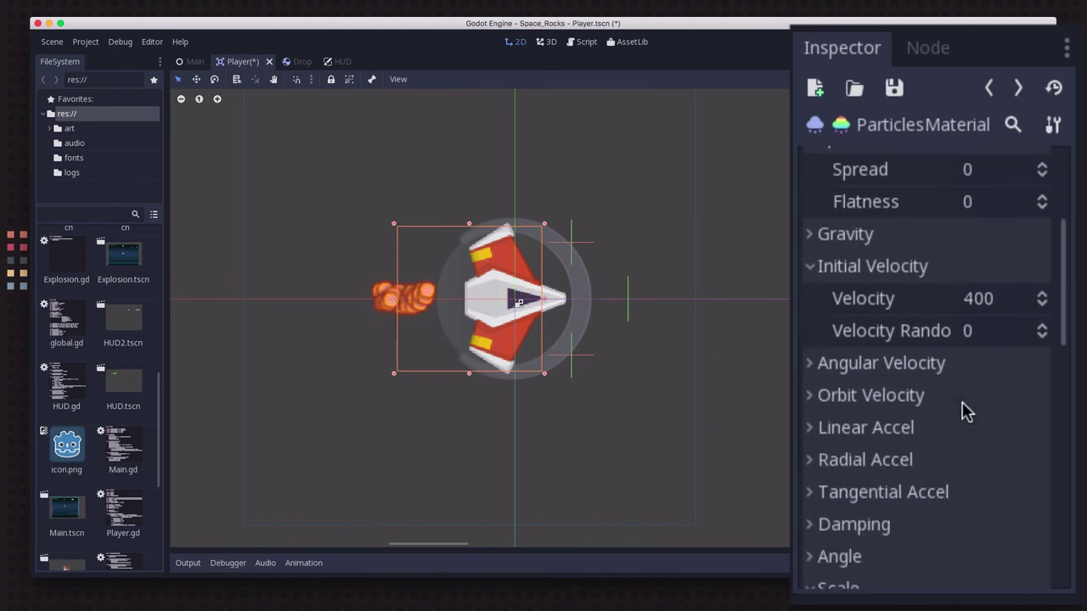
scroll(883, 478, down, 3)
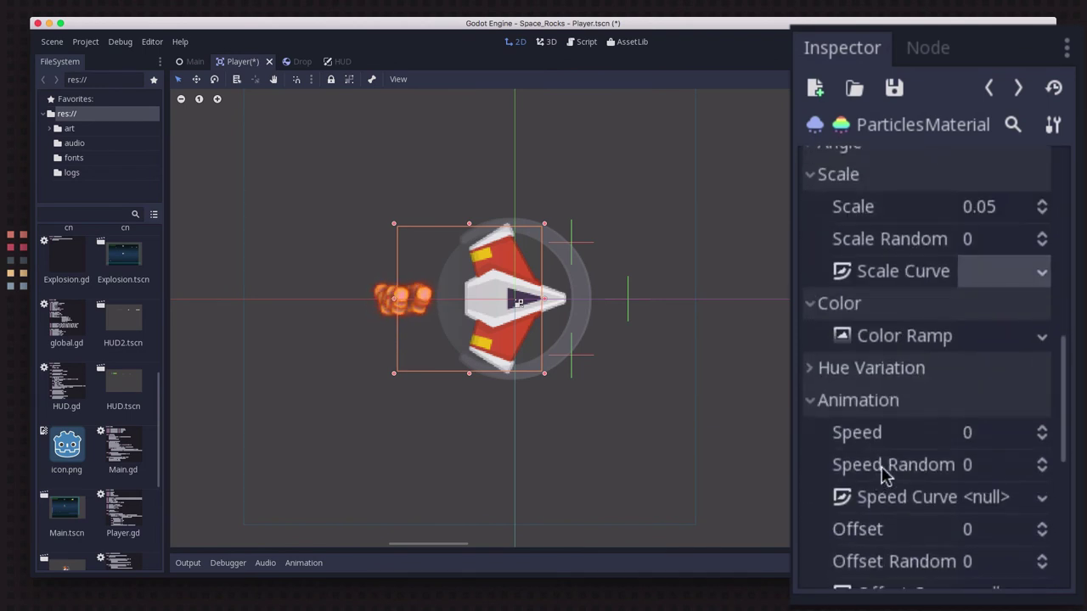
click(1013, 337)
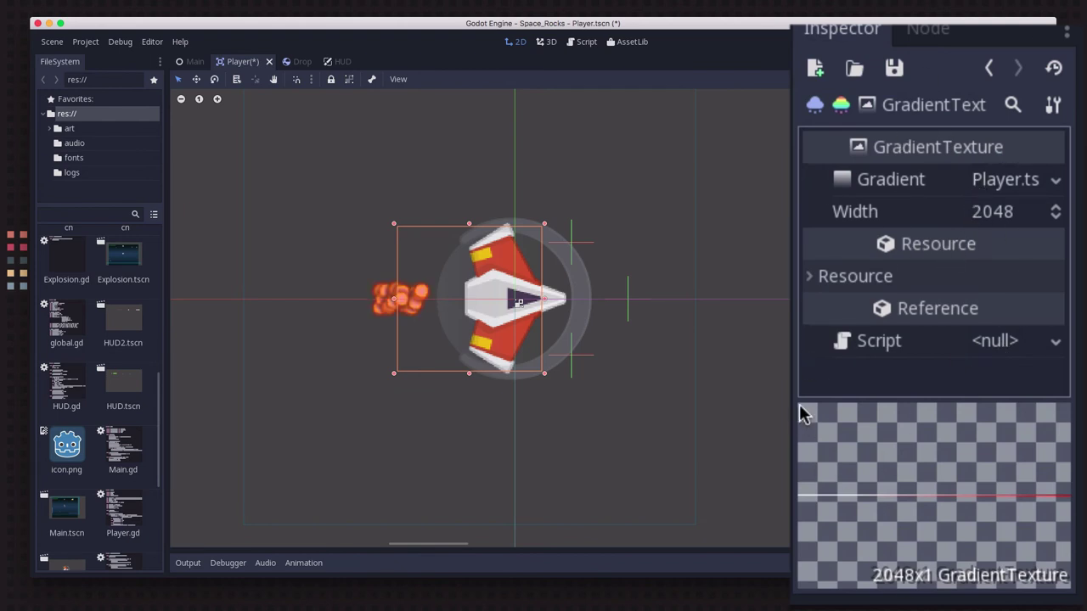
click(1005, 180)
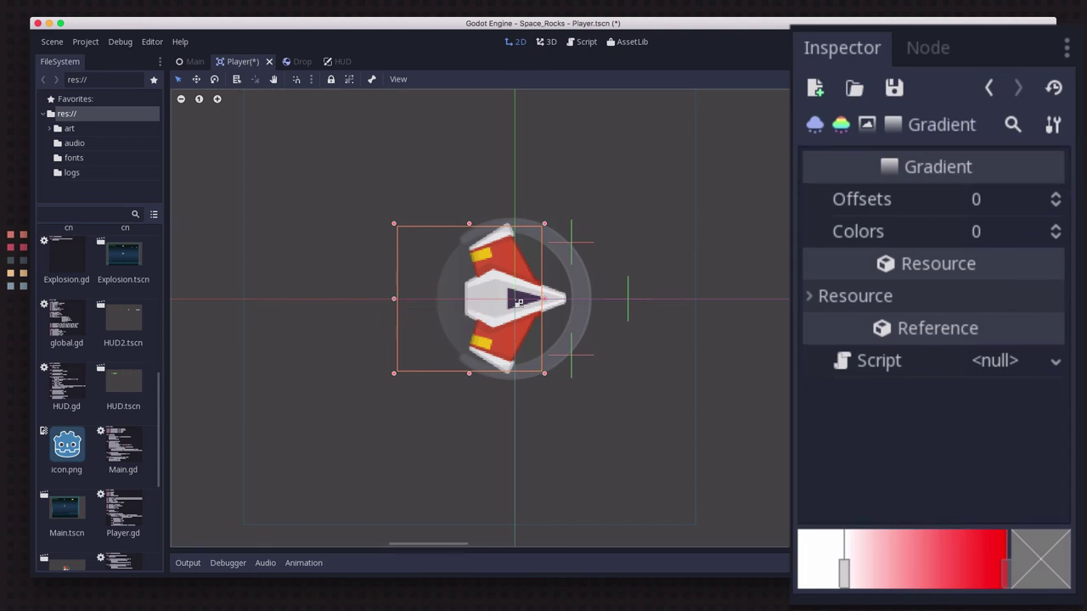
- Step back through the Inspector history from the Gradient to the ParticlesMaterial properties
click(989, 87)
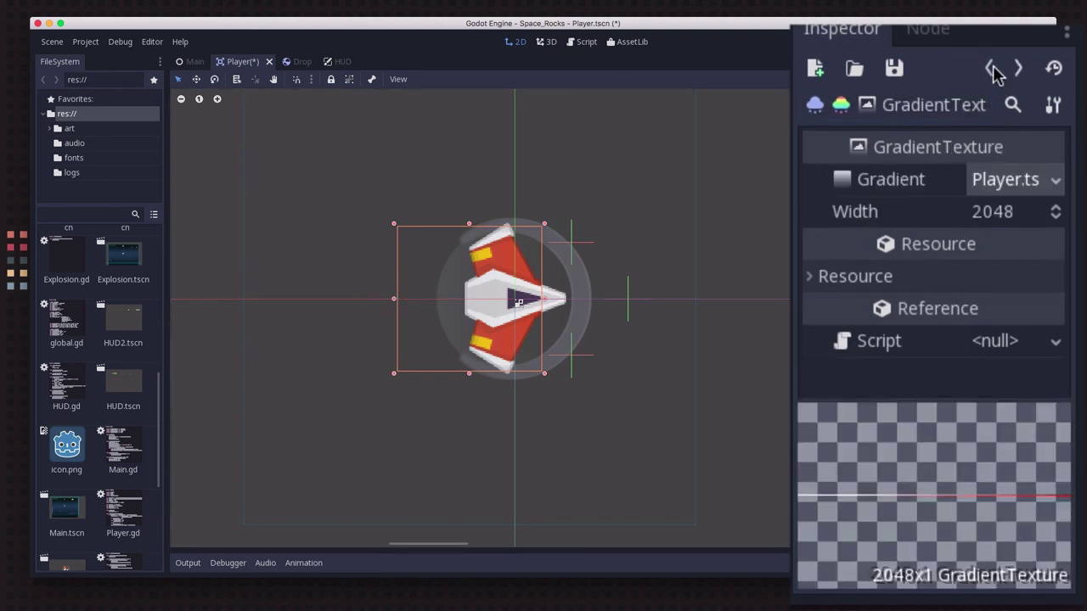
click(989, 87)
scroll(985, 319, down, 5)
- Collapse the material's Animation section, then save and run Player.tscn to test the exhaust flame
scroll(987, 324, up, 3)
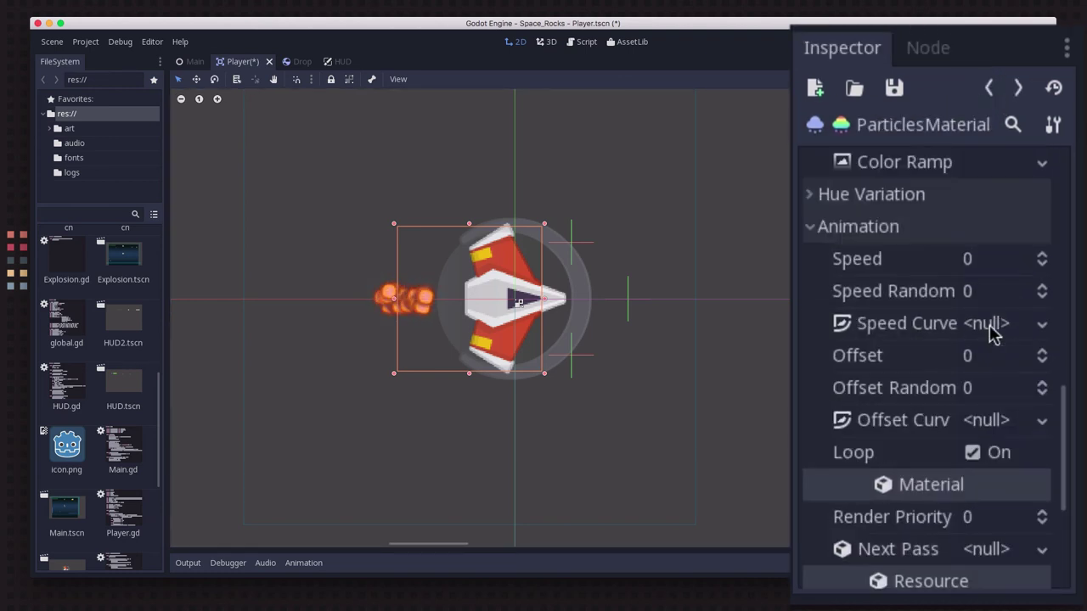
scroll(990, 330, down, 1)
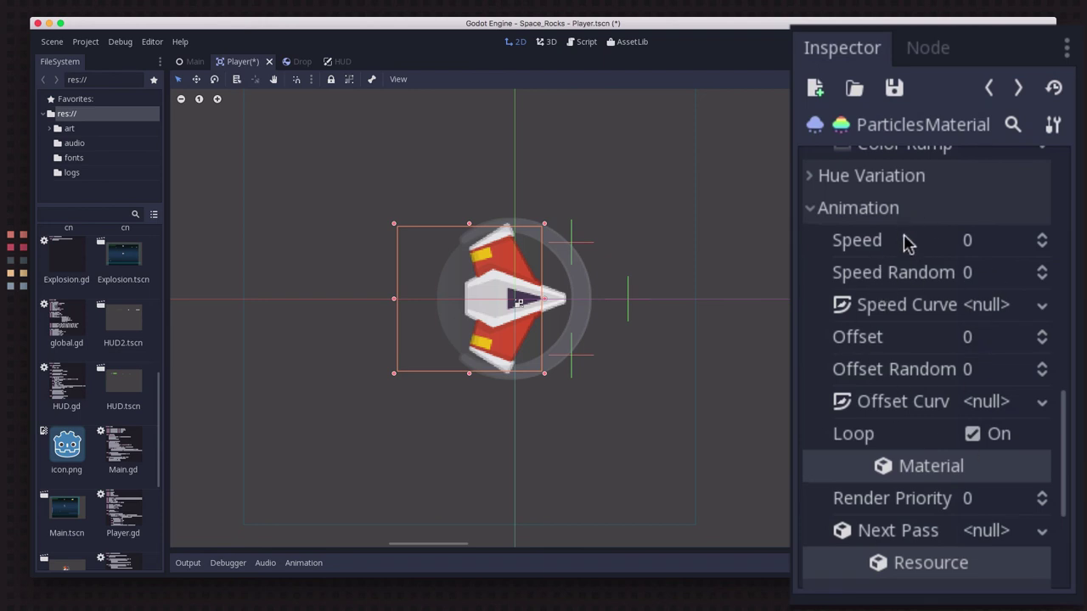
click(813, 209)
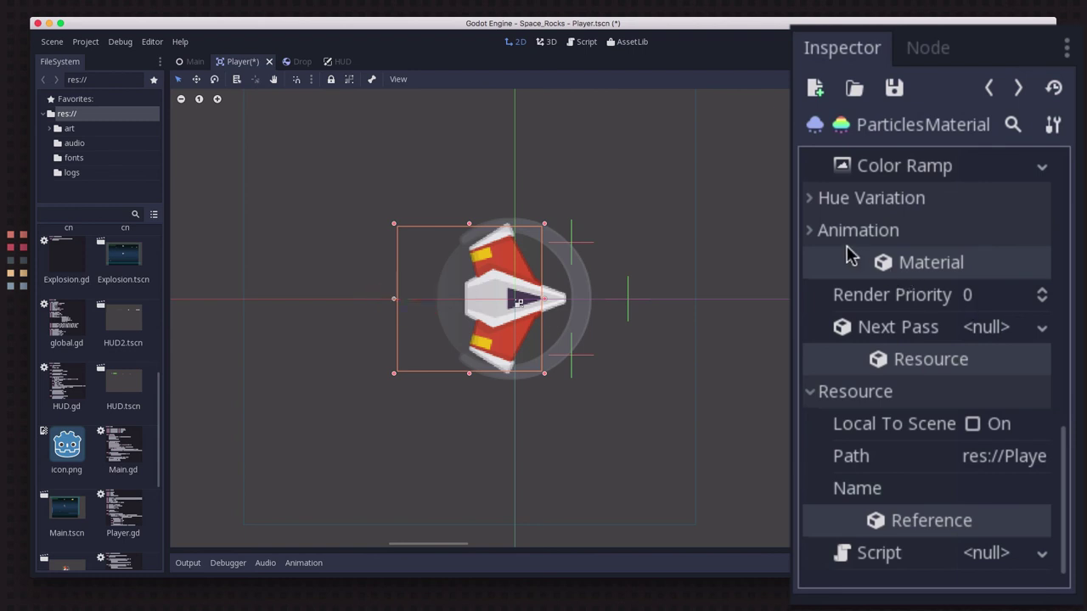
scroll(986, 447, down, 2)
scroll(986, 448, up, 10)
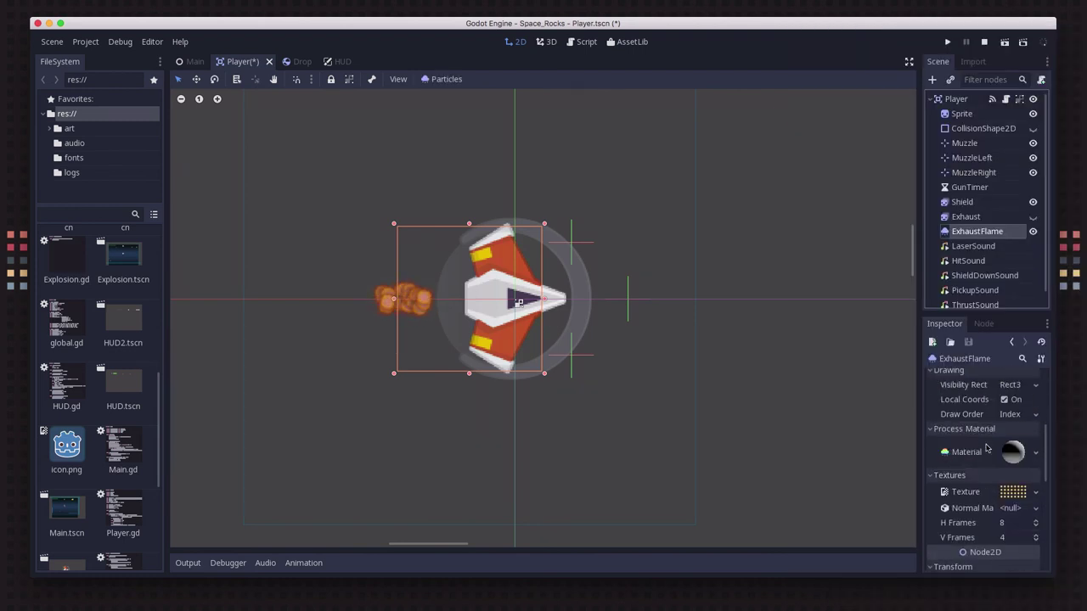
scroll(985, 447, up, 1)
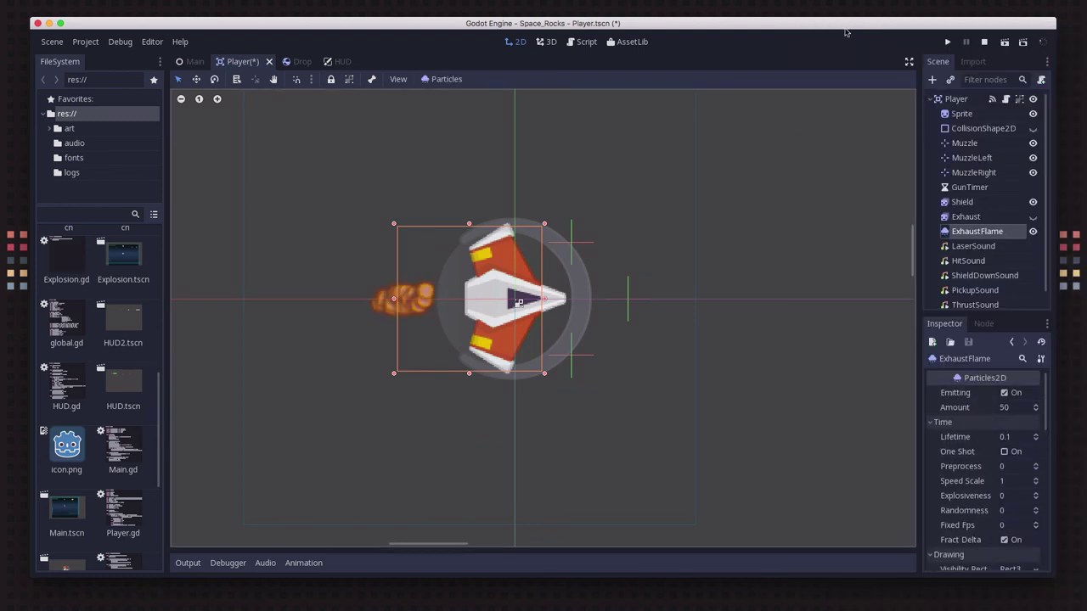
click(1003, 43)
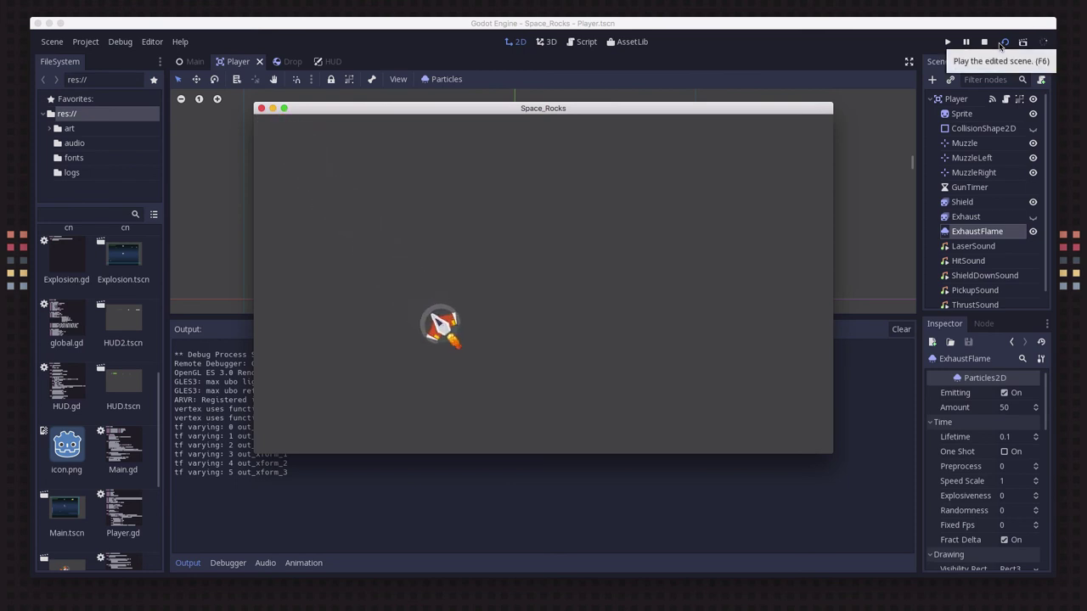
- Turn and thrust the ship with the arrow keys to watch the orange flame, then close the game
key(Left)
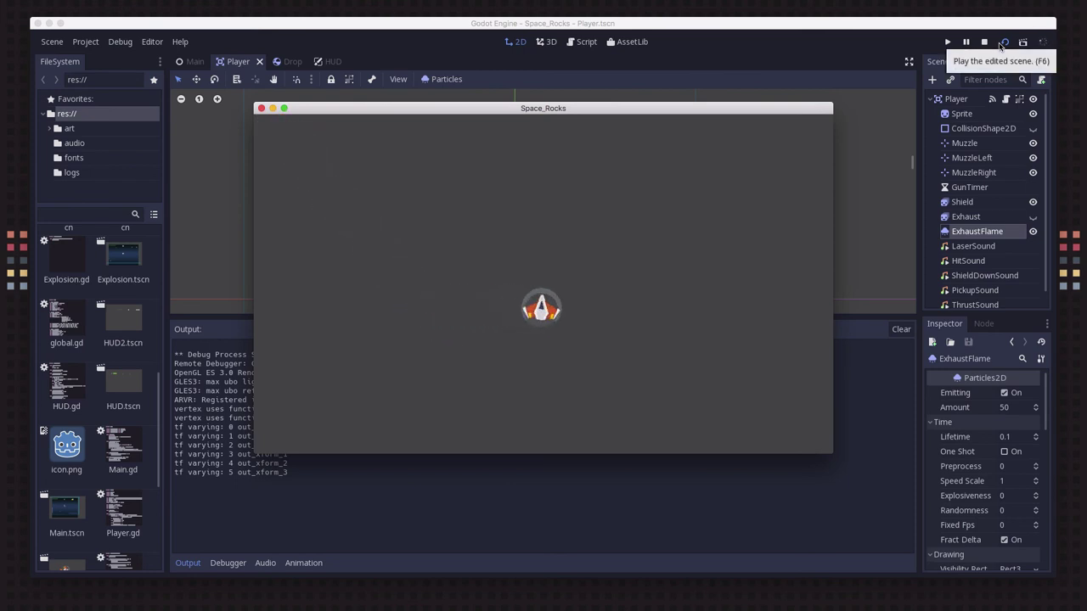
key(Left)
key(Up)
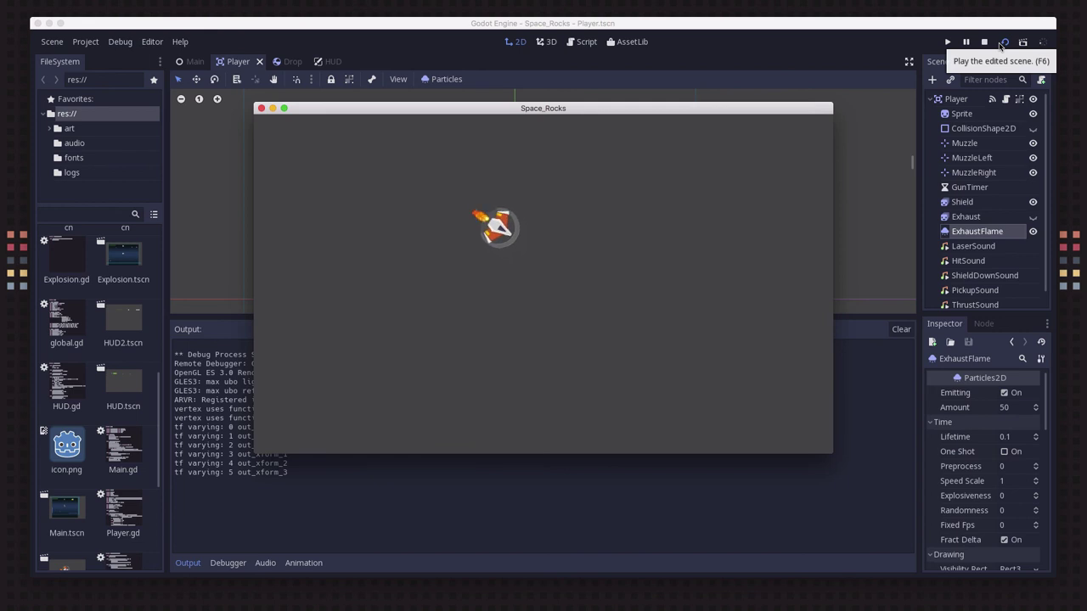
key(Left)
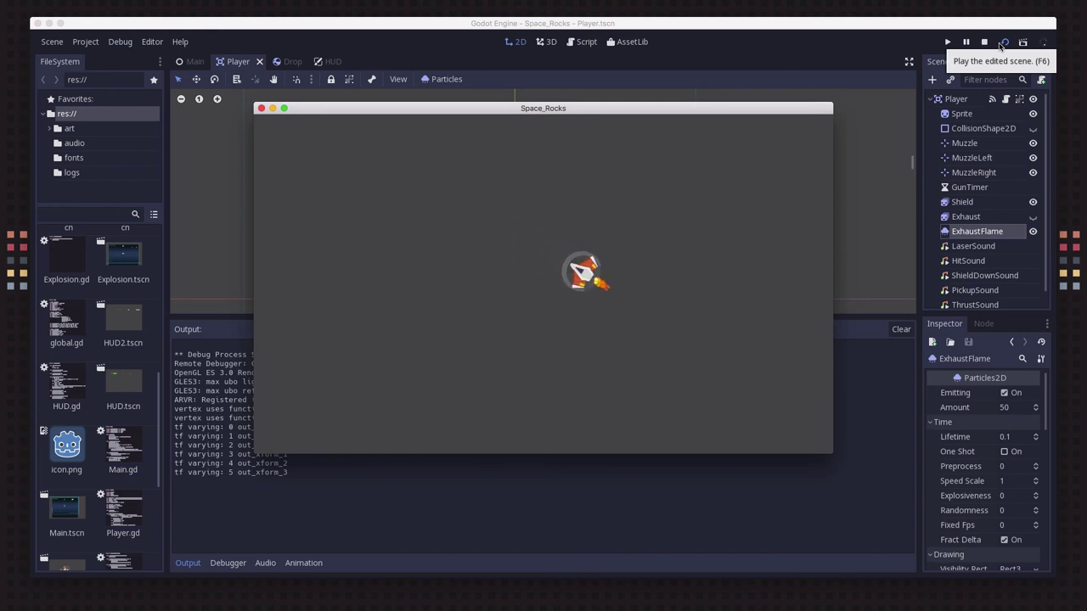
key(Left)
key(Up)
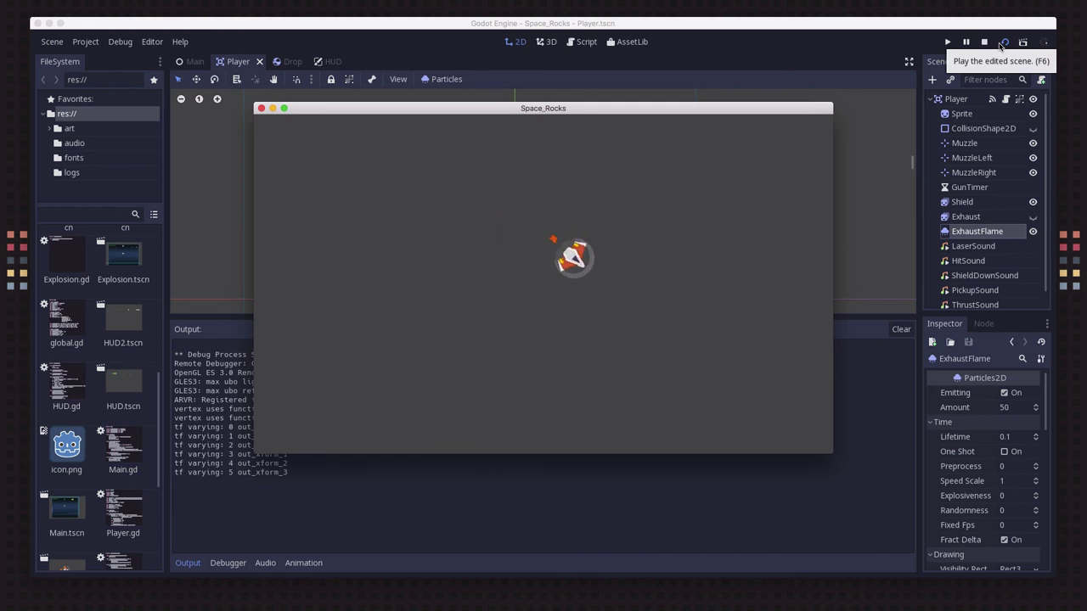
key(Left)
key(Up)
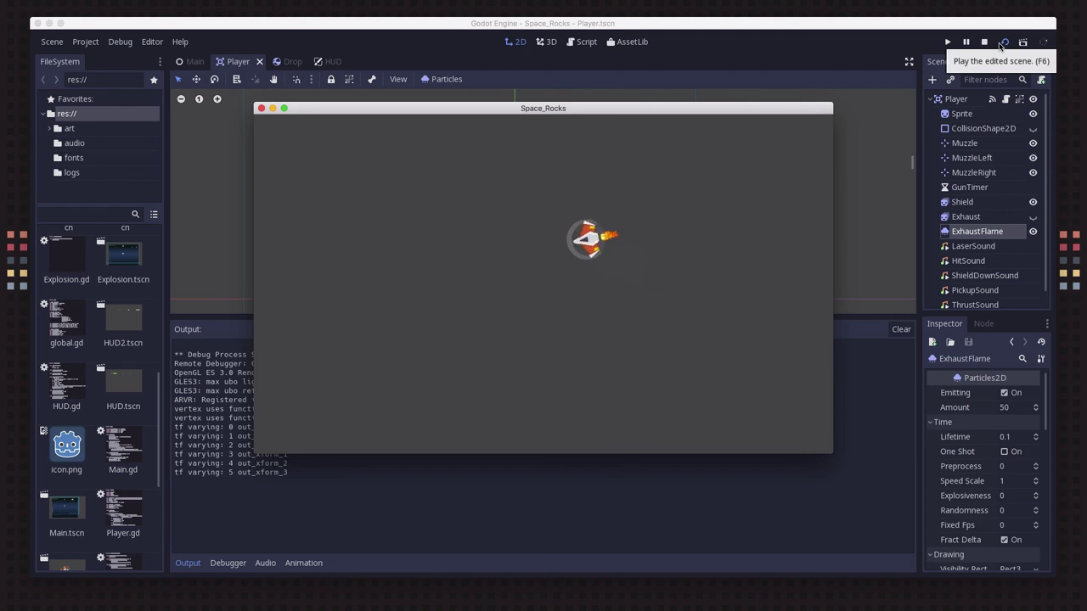
key(Right)
key(Up)
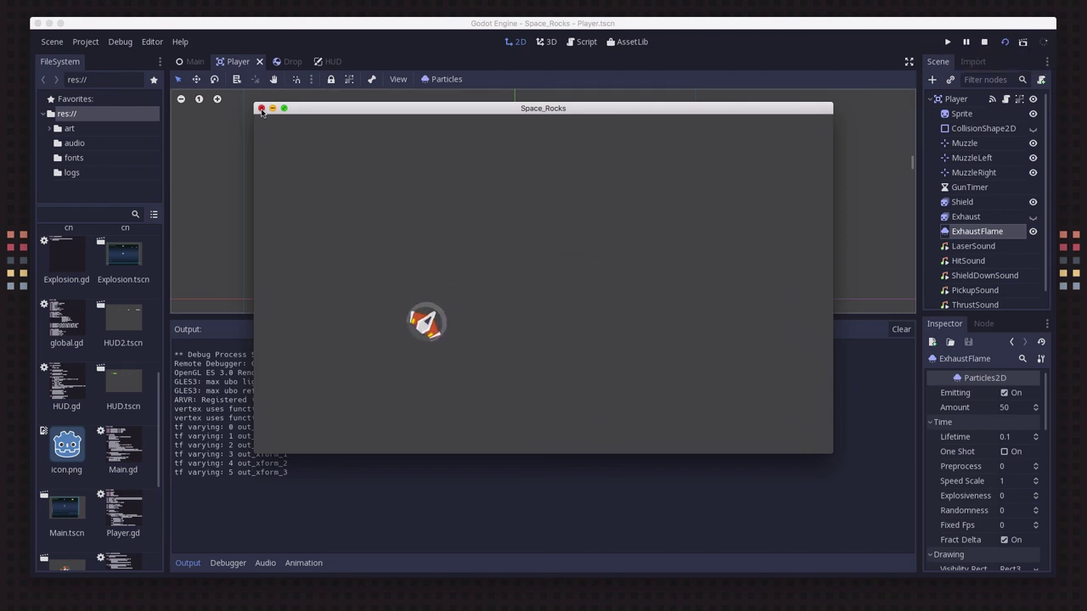
click(262, 109)
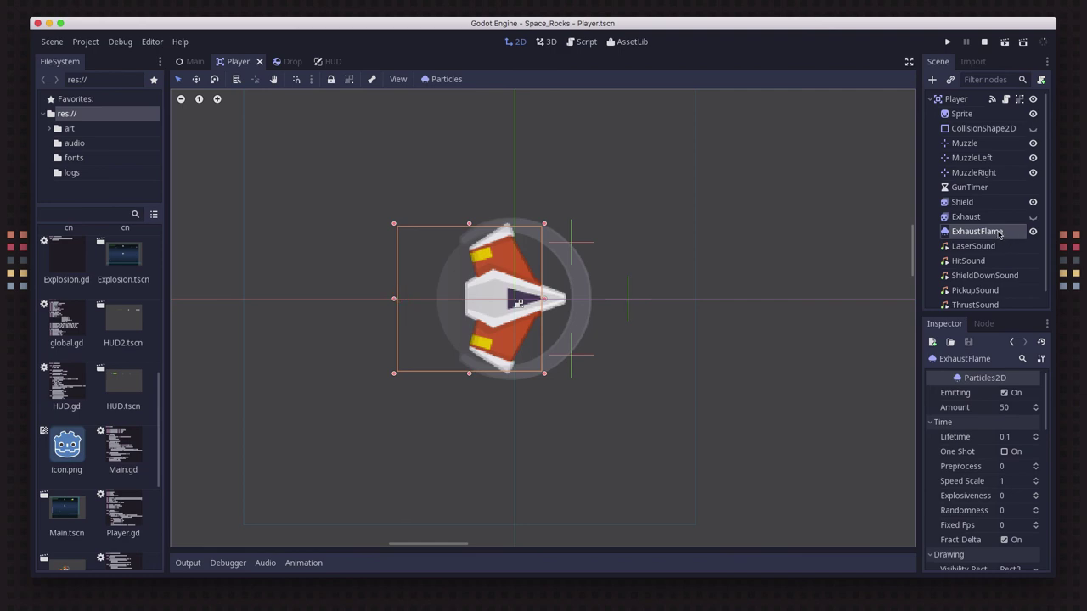
- Open the Player node's Player.gd script in the Script editor
click(1006, 101)
scroll(502, 319, down, 6)
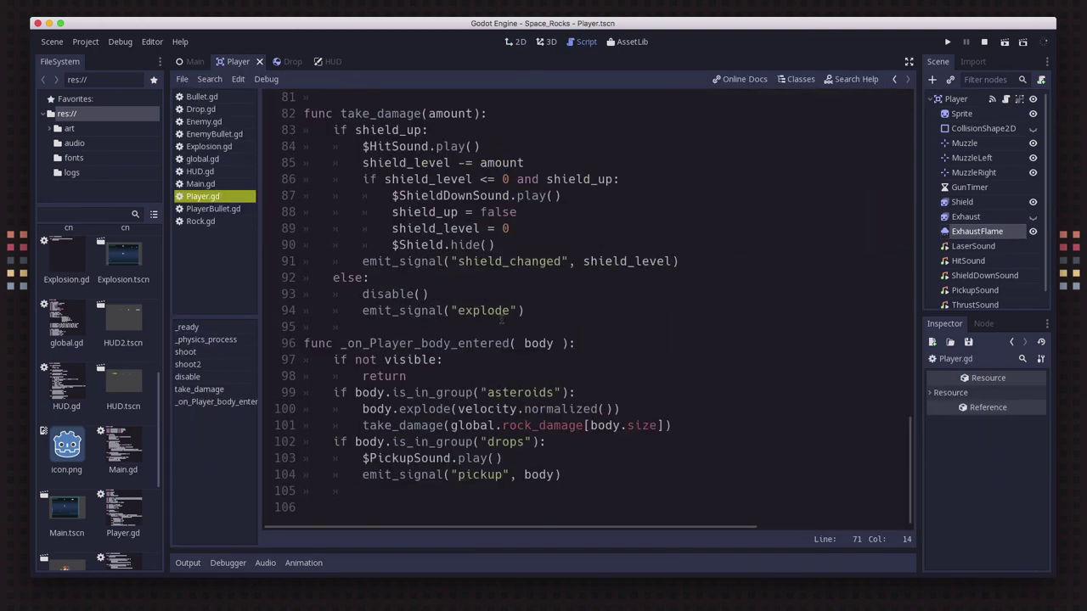
scroll(502, 319, up, 20)
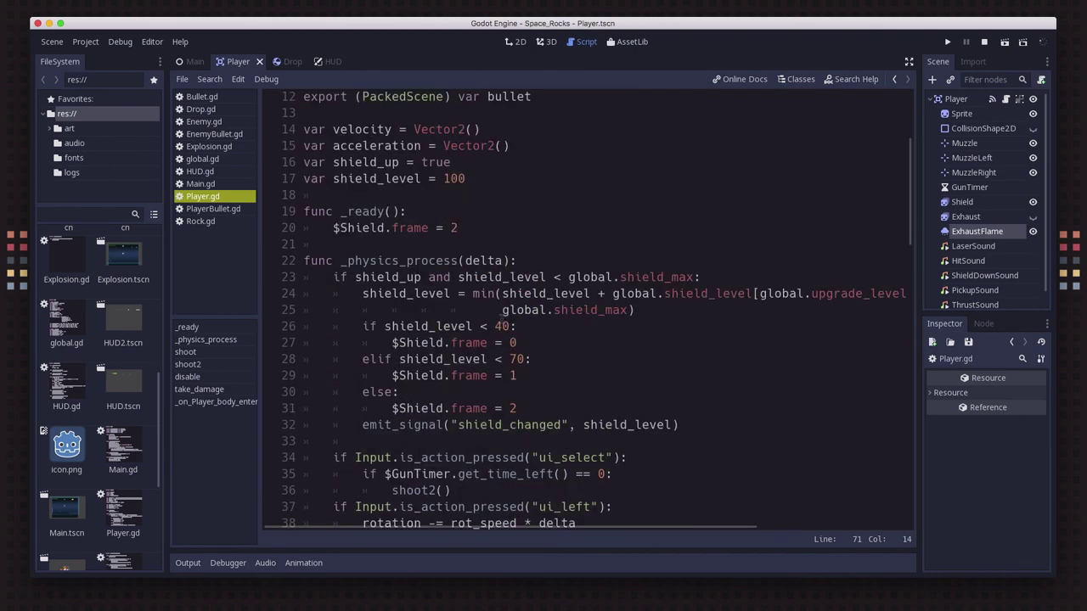
scroll(502, 319, down, 9)
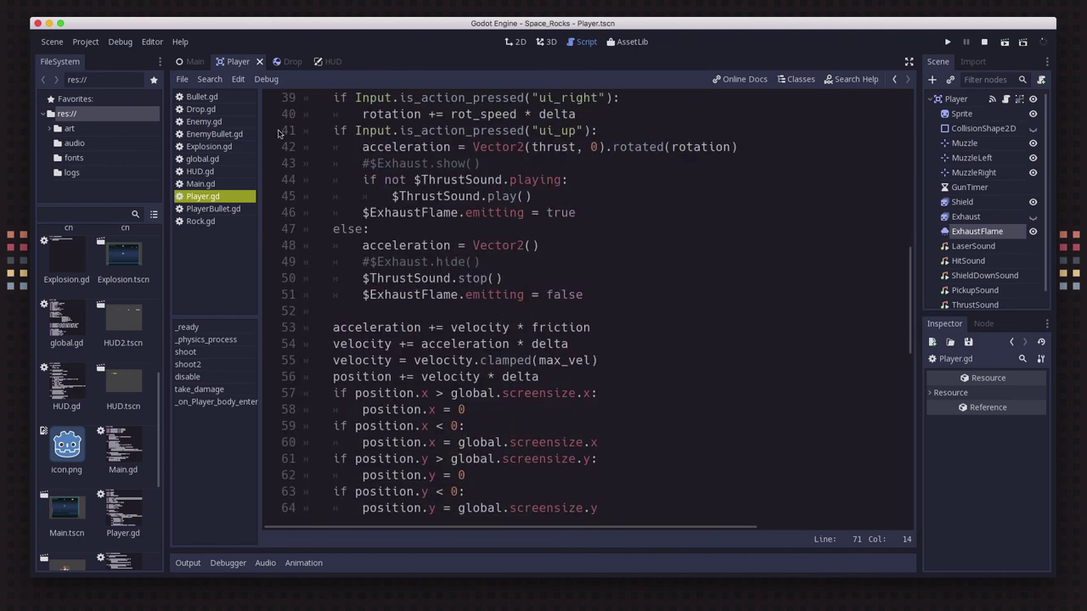
scroll(502, 265, up, 3)
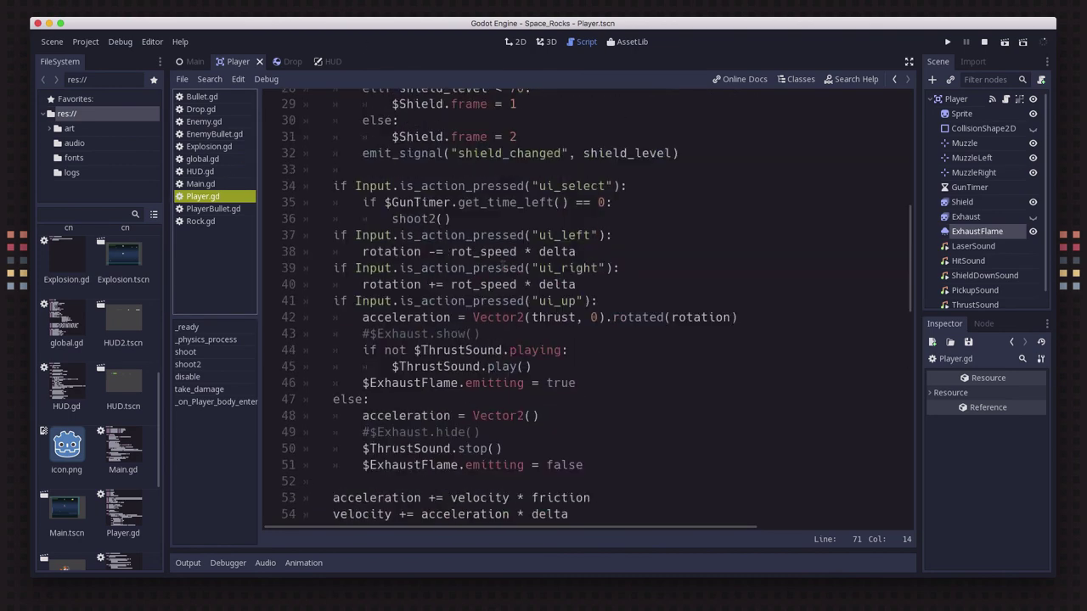
scroll(501, 265, down, 1)
- Review the ui_up thrust block that sets $ExhaustFlame.emitting to true and false
click(568, 265)
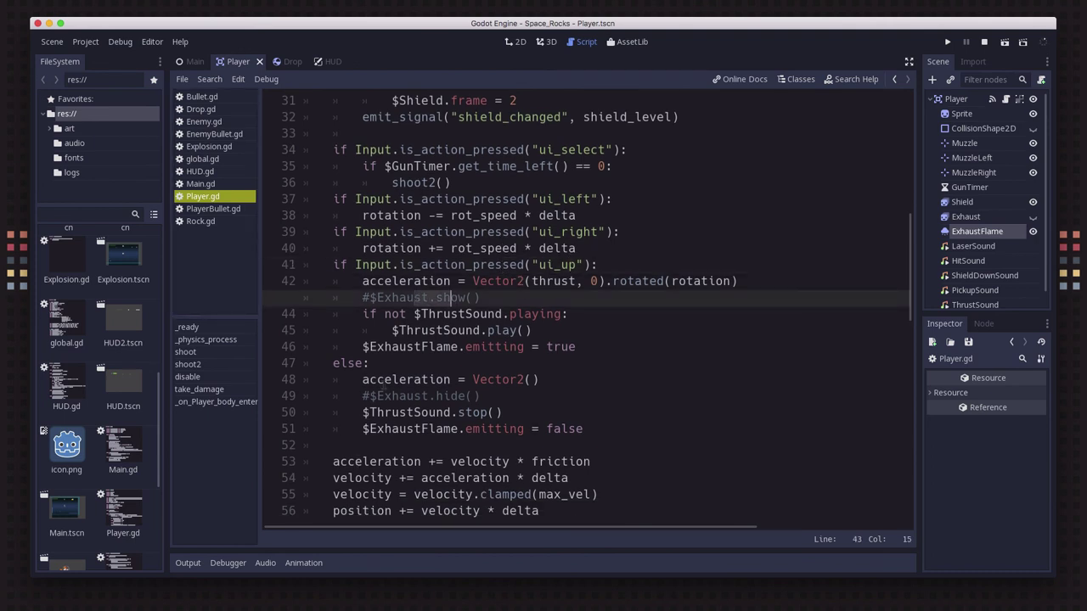
drag(399, 396, 463, 396)
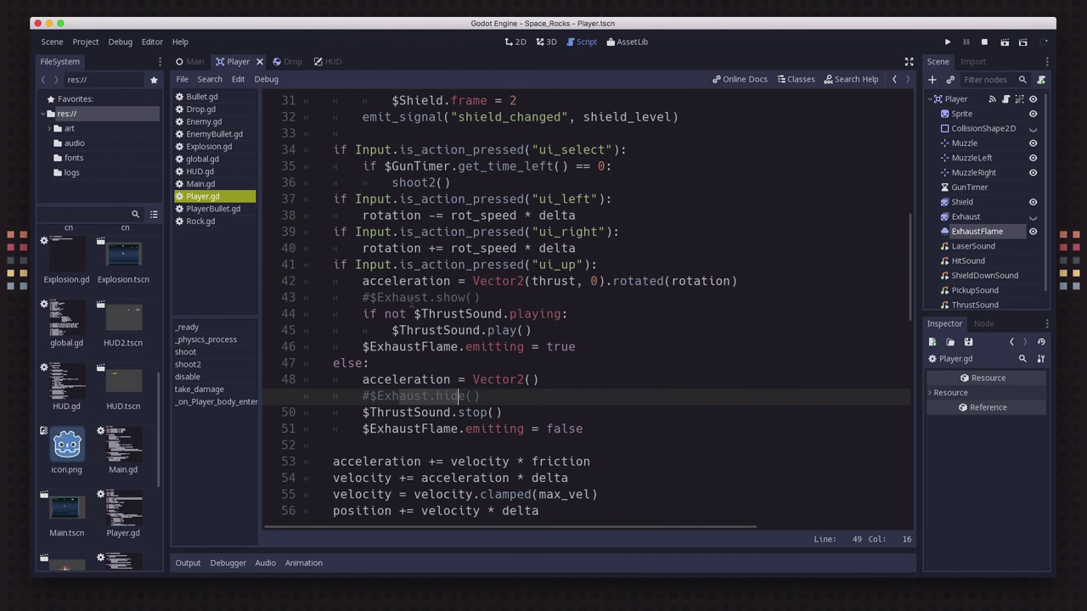
click(427, 314)
click(576, 348)
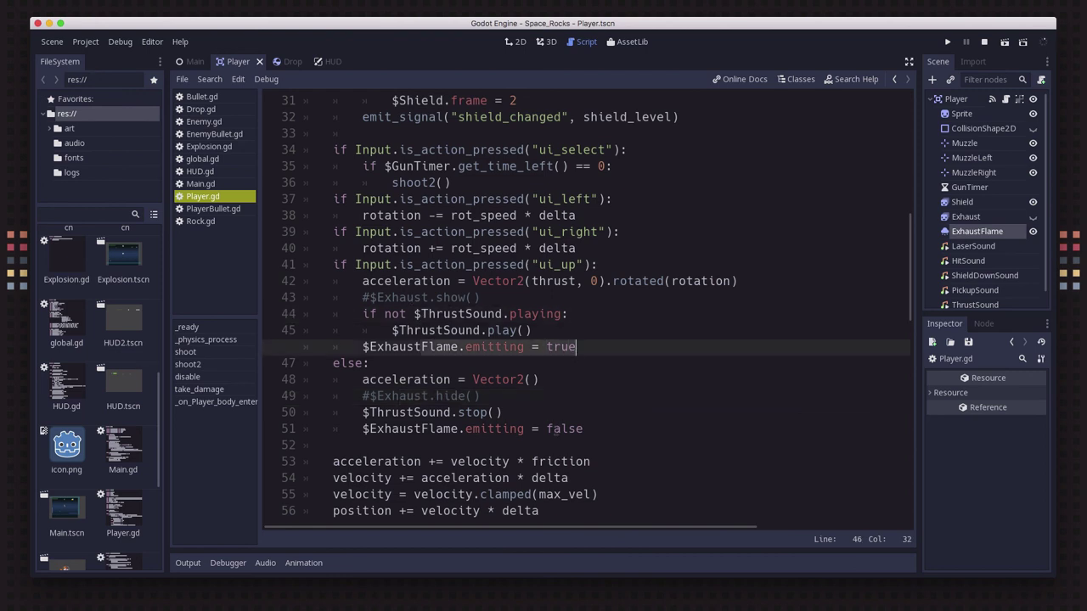
click(568, 429)
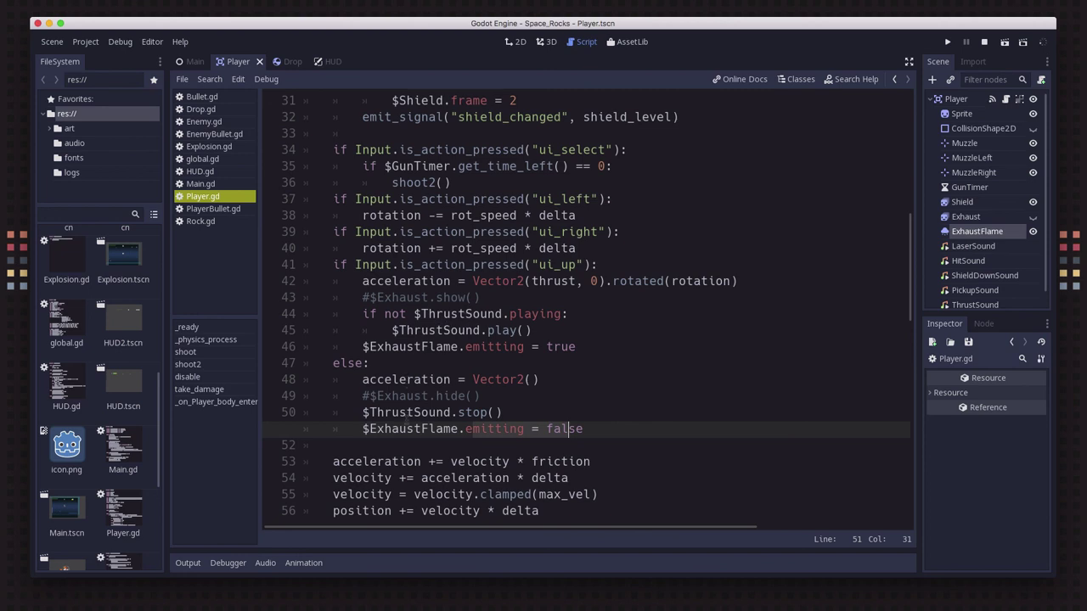
- Go over the $ThrustSound stop call, play call and its is-playing check in Player.gd
click(449, 413)
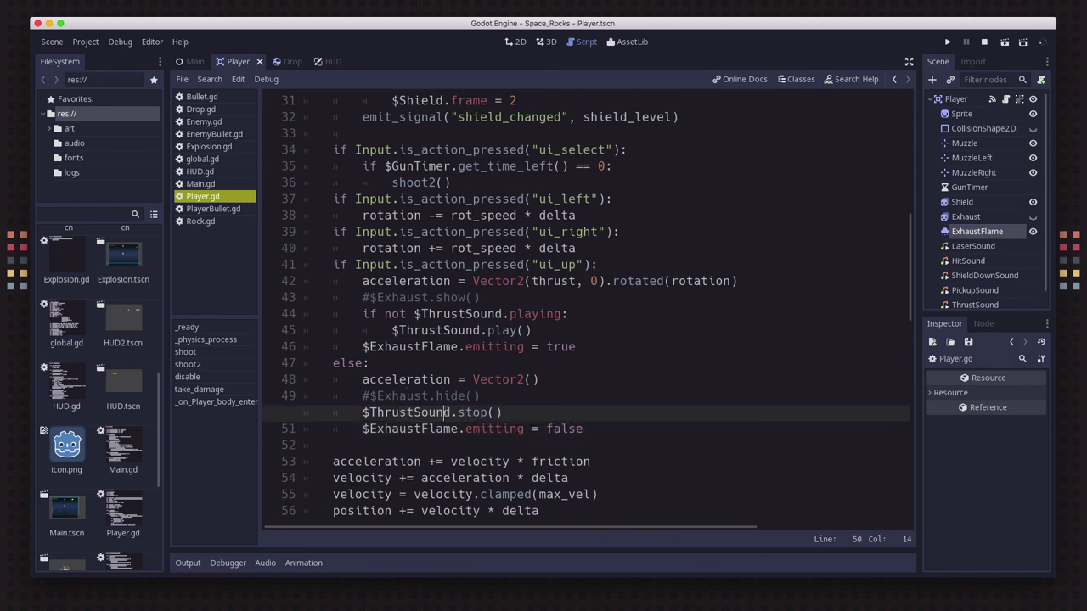
key(Right)
key(Right)
key(Right)
key(Right)
key(Right)
click(430, 346)
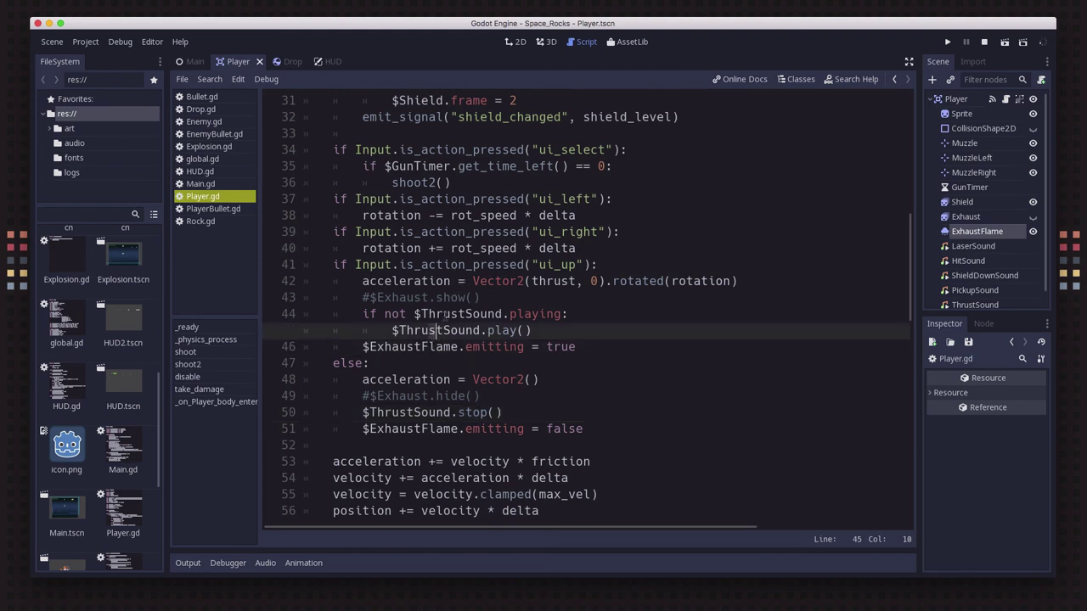
click(430, 331)
click(421, 331)
drag(405, 314, 548, 314)
click(501, 330)
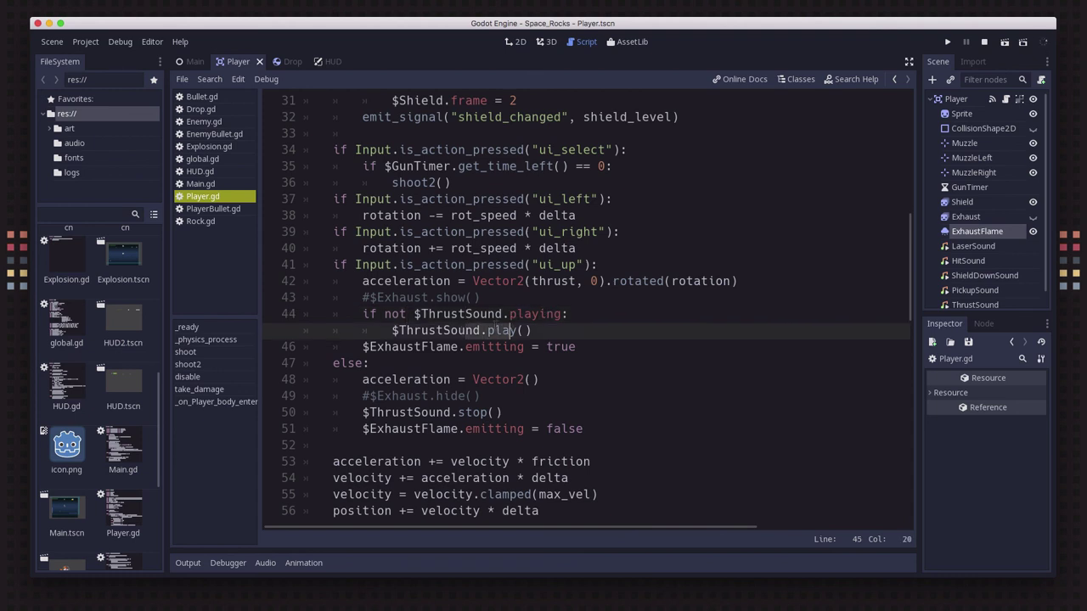